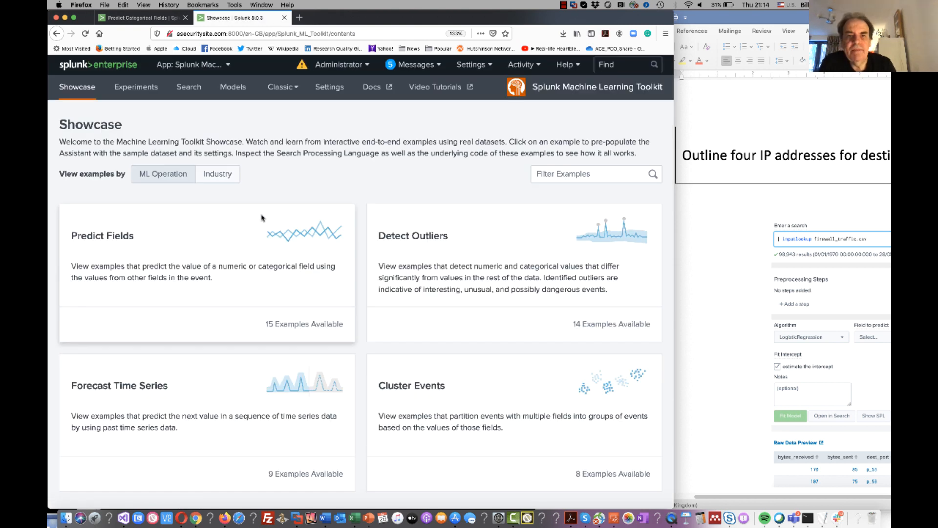
Create a Predict Categorical Fields experiment titled firewall3.
click(134, 88)
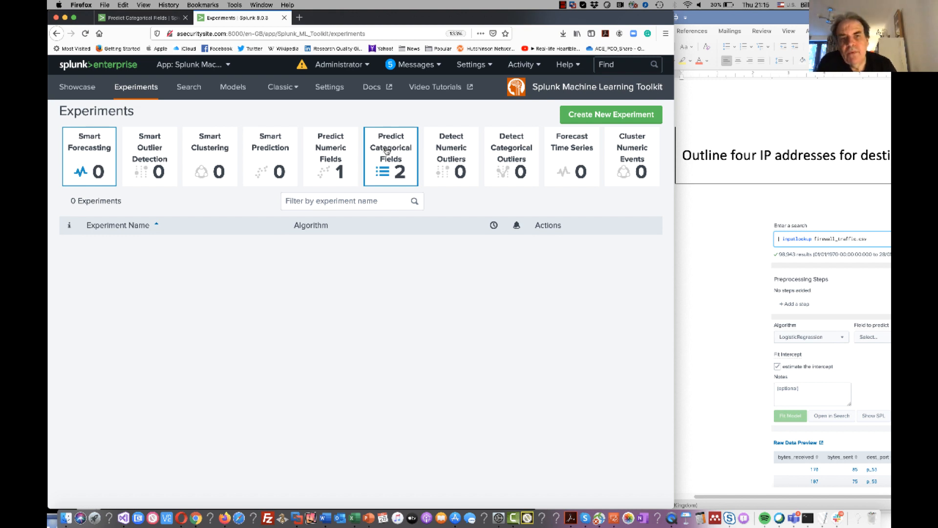
click(387, 151)
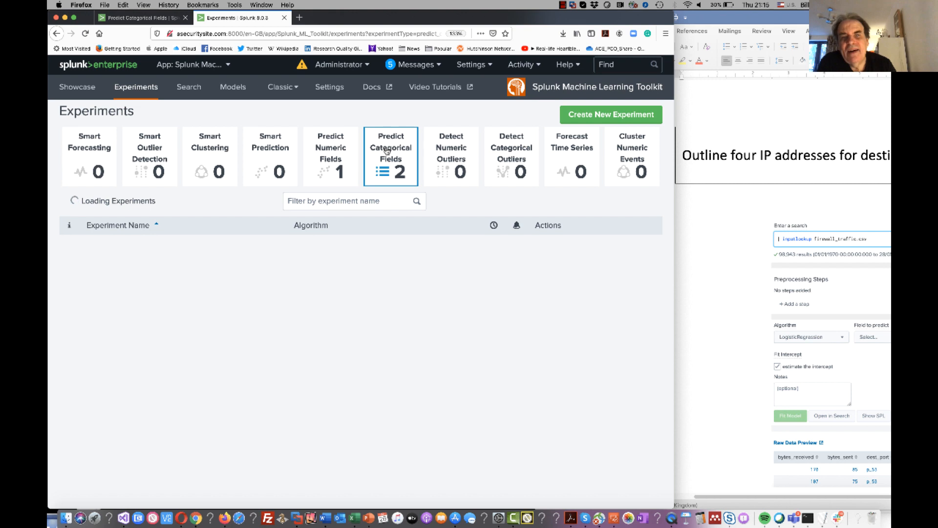
click(605, 117)
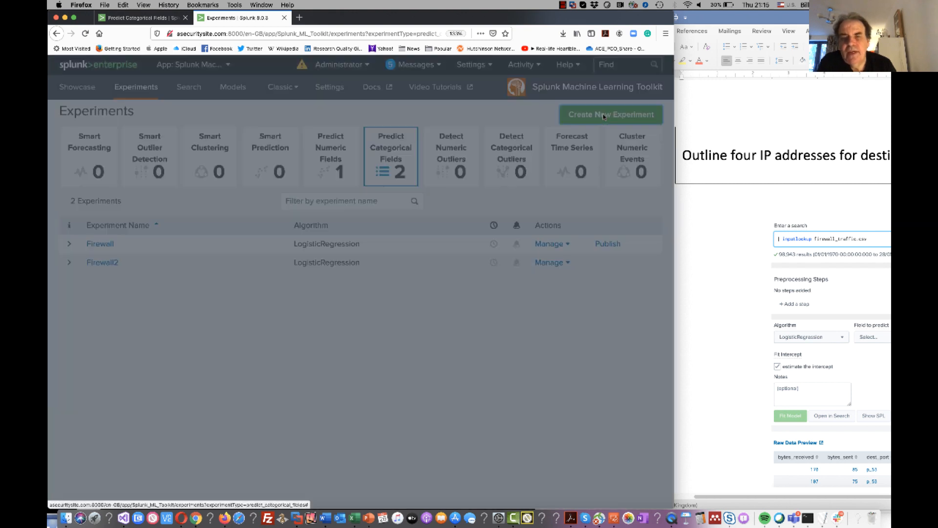
click(352, 161)
text(firewall3)
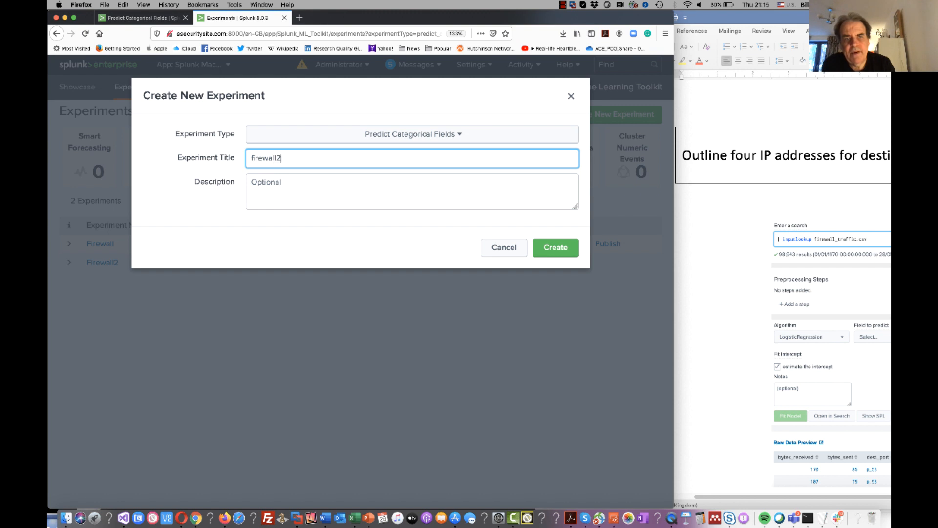
click(365, 188)
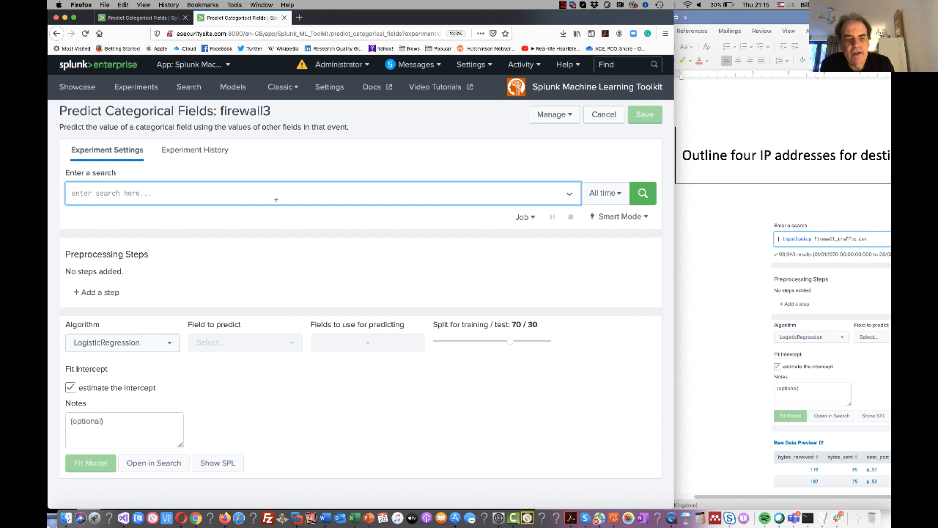
Run the search "| inputlookup firewall_traffic.csv" in the experiment to load the firewall dataset.
text(| )
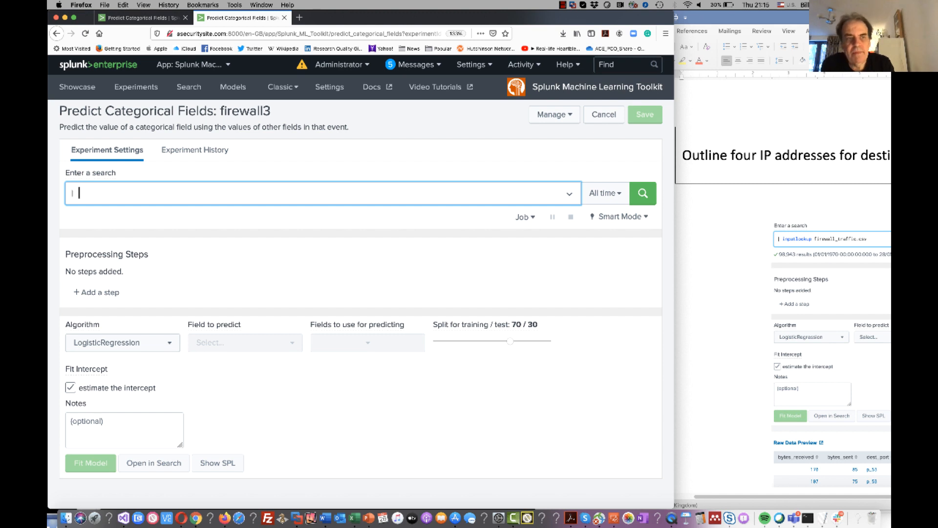
text(inputl)
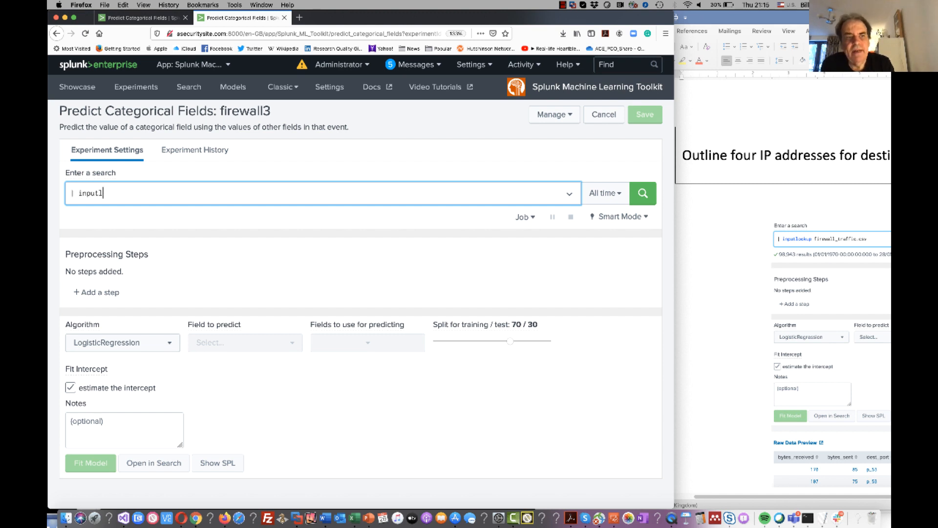
text(ookup firewal)
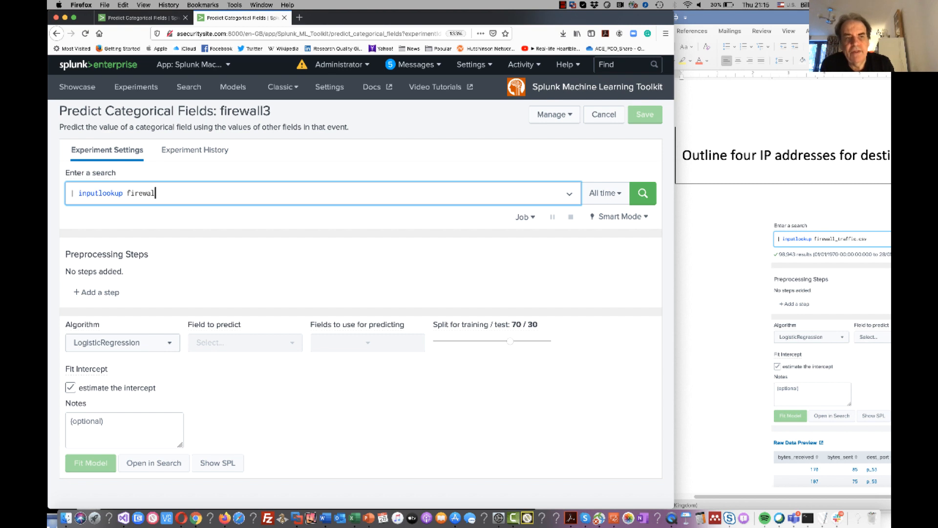
text(l_tra)
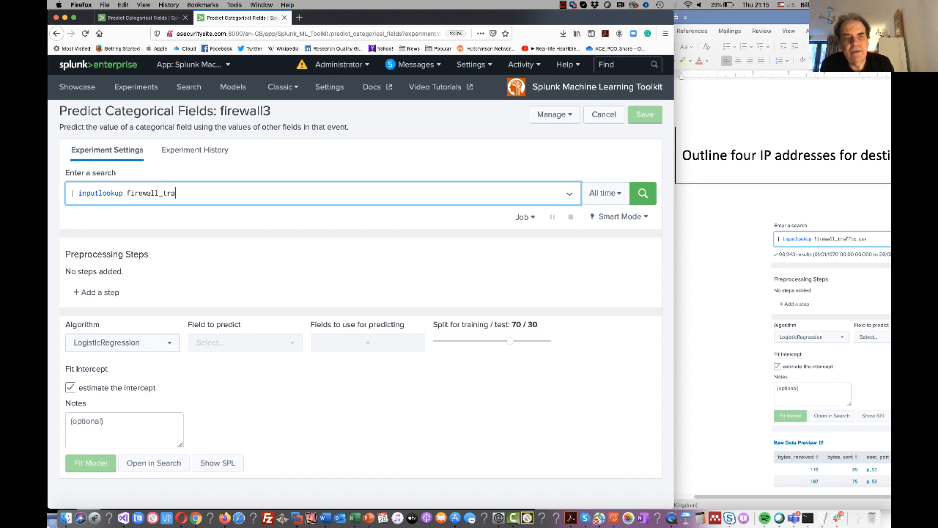
text(ffic.csv)
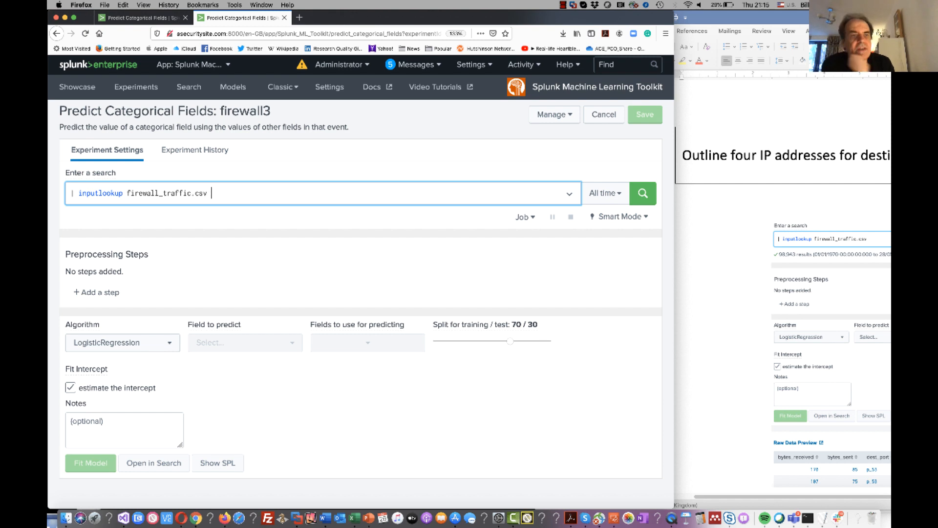
click(642, 193)
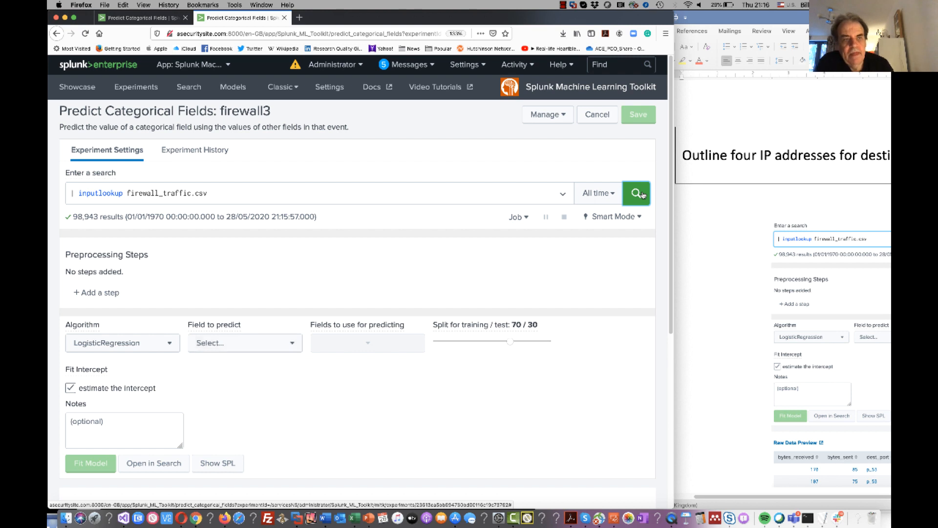
Examine all columns of the raw data preview, including used_by_malware, and check the search's result count.
scroll(567, 375, down, 2)
scroll(567, 375, down, 8)
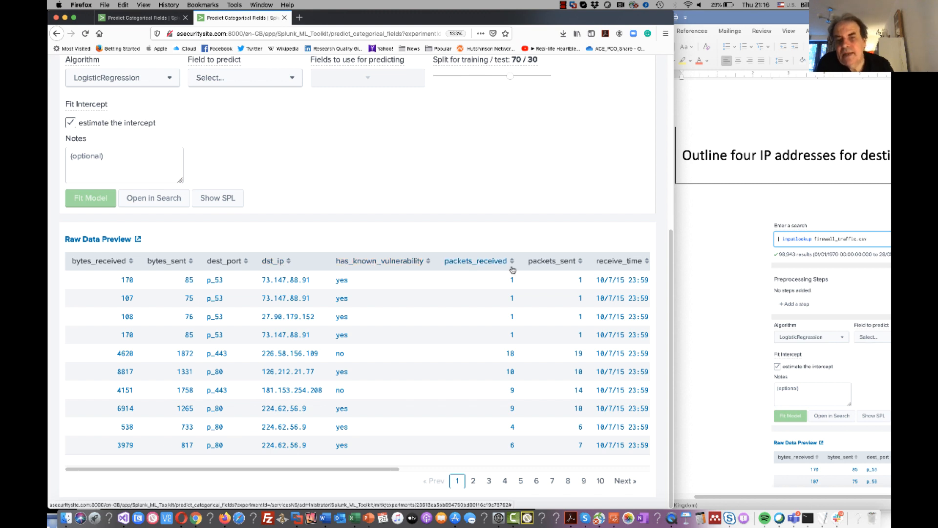
scroll(613, 264, right, 10)
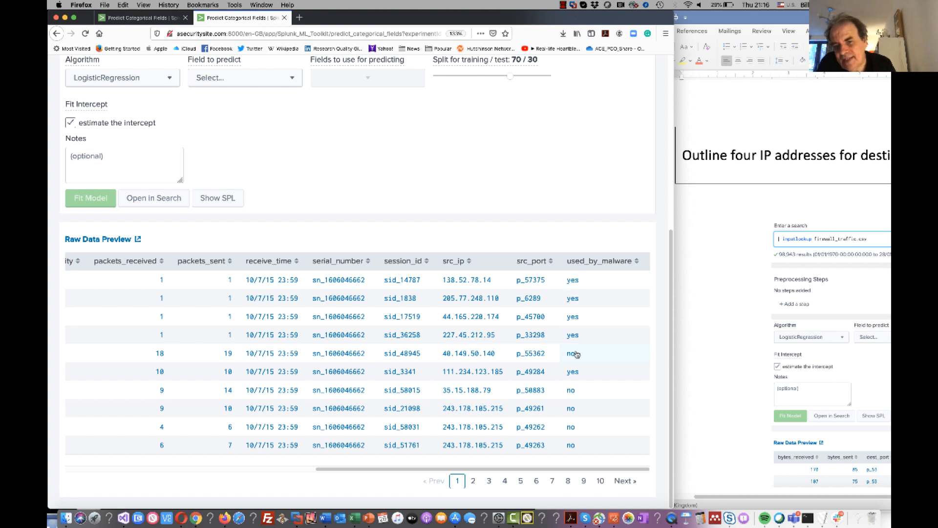
scroll(577, 354, left, 10)
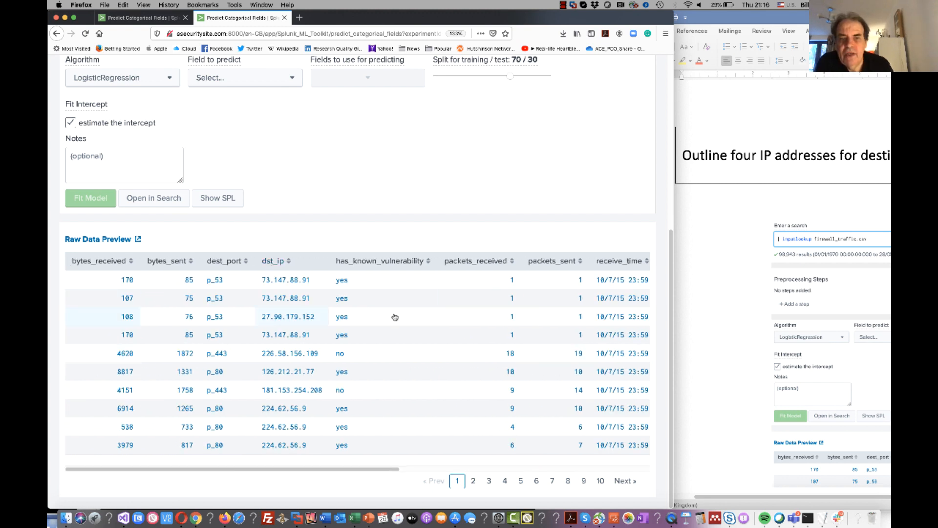
scroll(314, 241, up, 5)
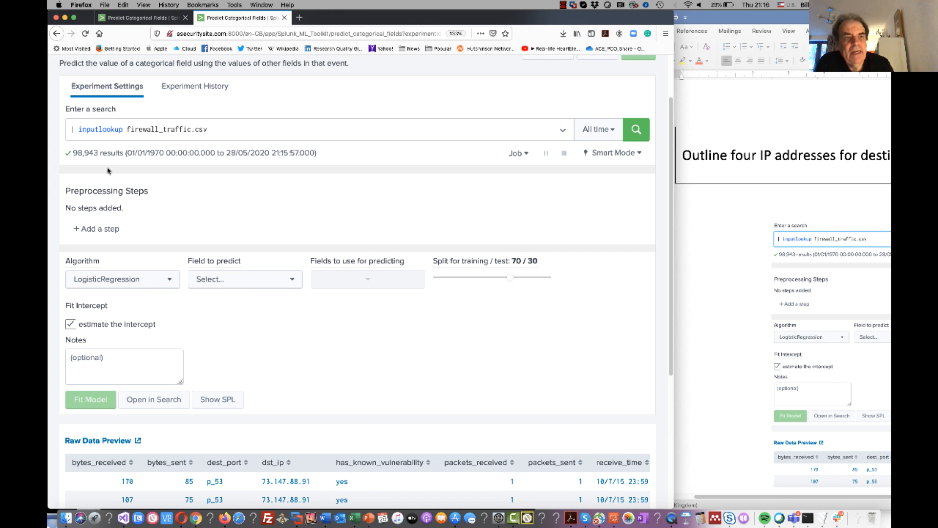
drag(99, 153, 72, 155)
Add "| head 50000" as a second line of the search and rerun it.
click(206, 129)
key(shift+Return)
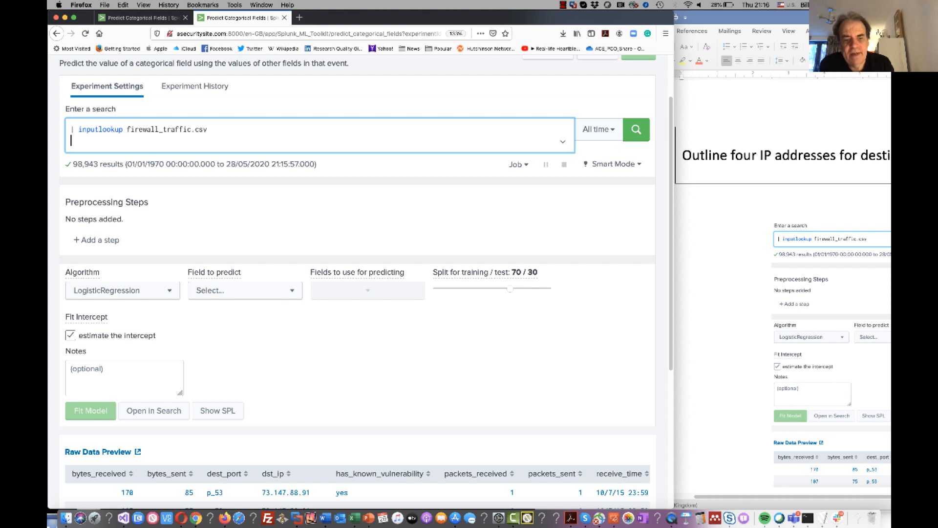
text(| )
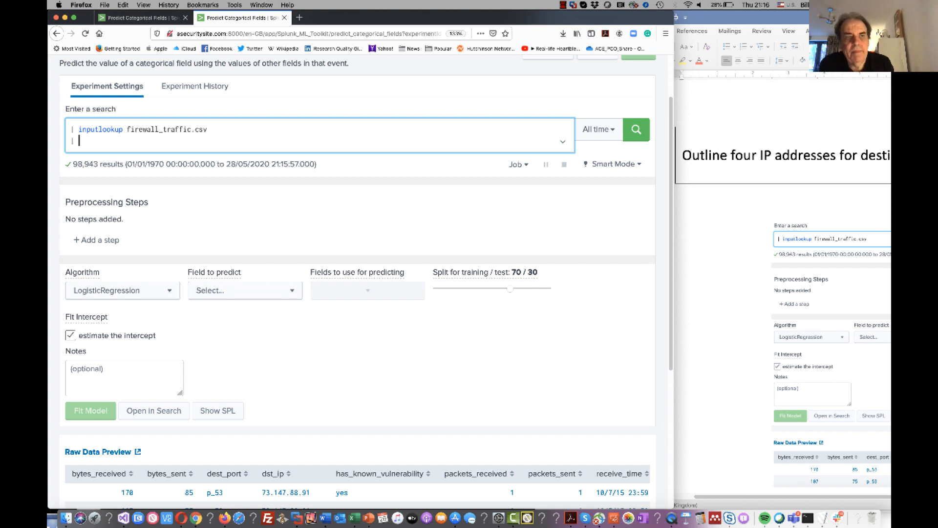
text(head 50)
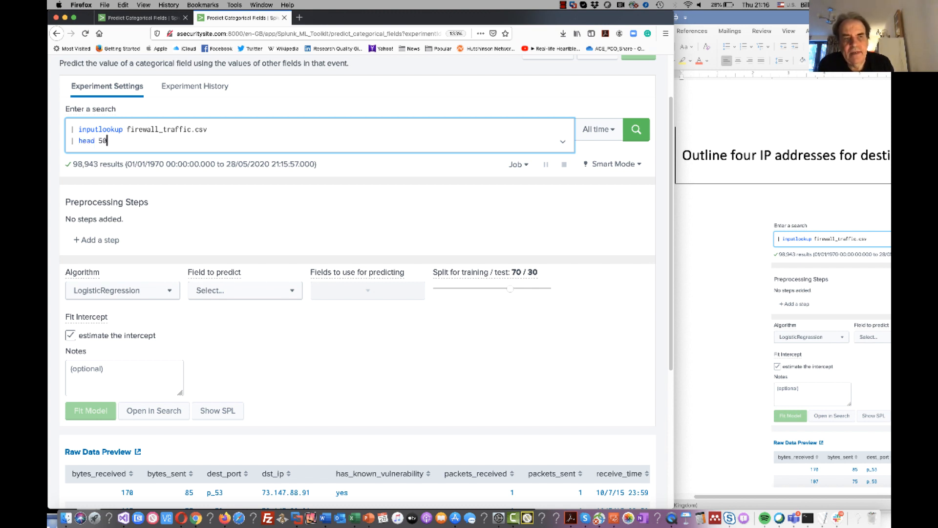
text(000)
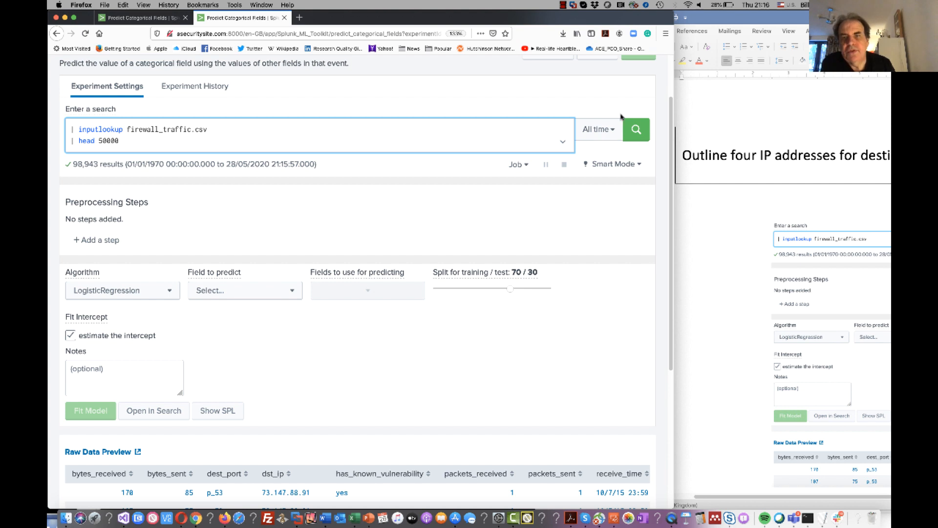
click(636, 129)
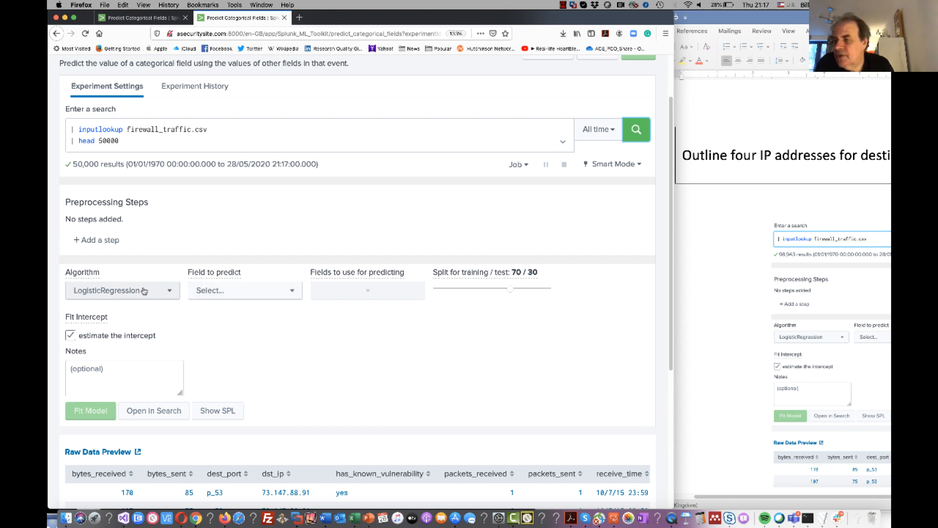
Choose used_by_malware as the field to predict.
click(211, 291)
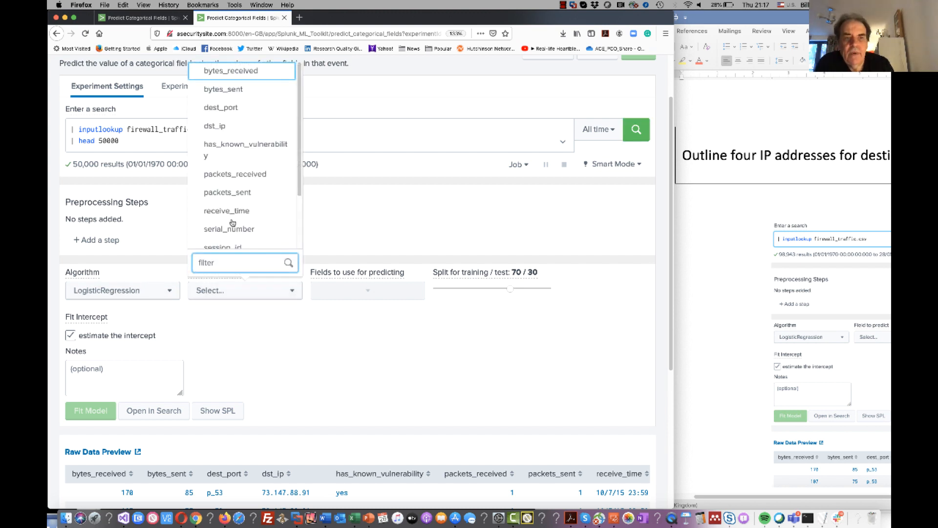
scroll(239, 217, down, 2)
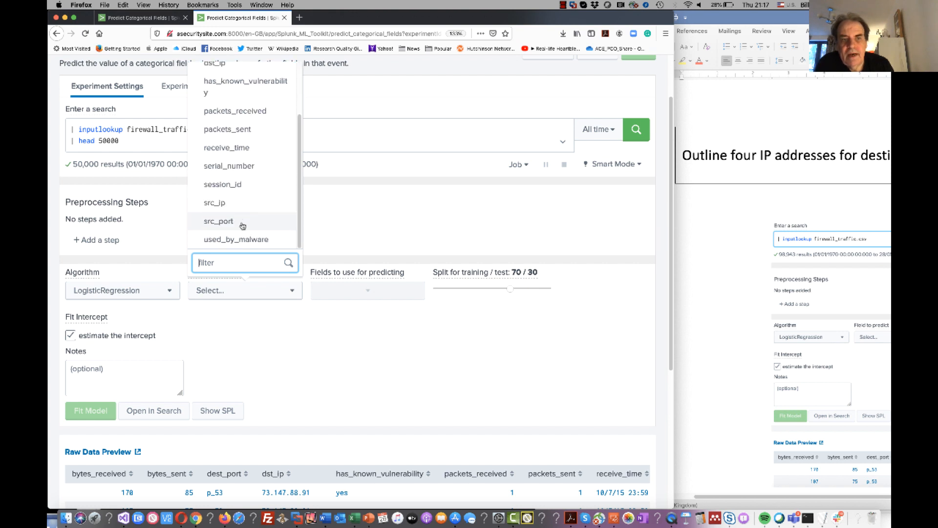
click(251, 240)
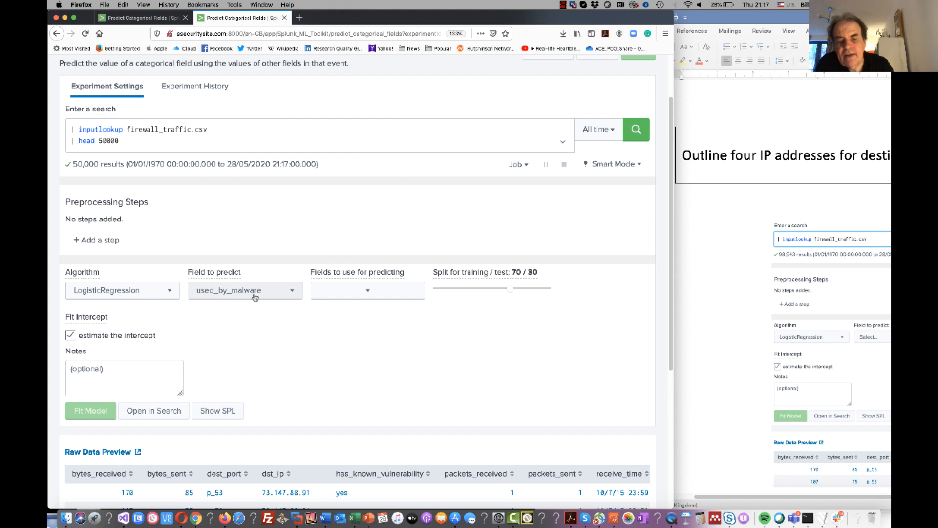
Select all available fields for predicting and fit the LogisticRegression model with a 70/30 training/test split.
click(350, 292)
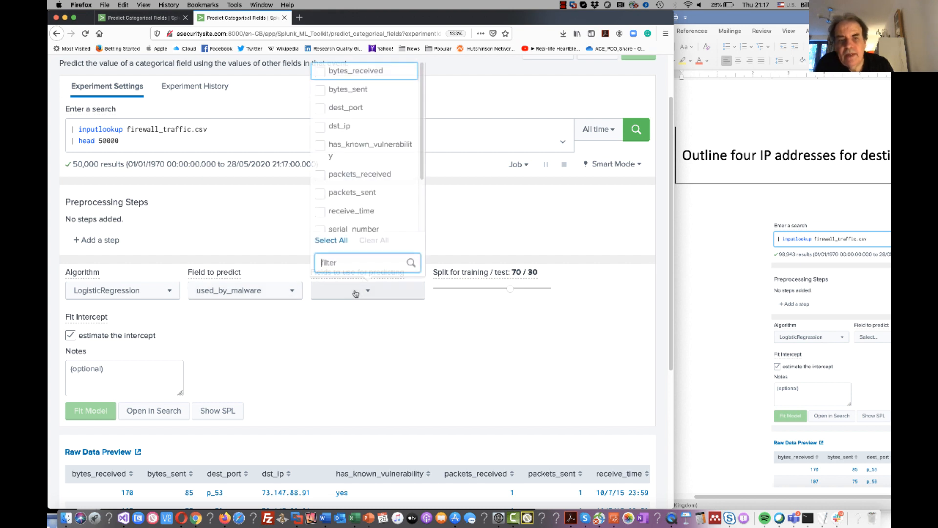
click(337, 241)
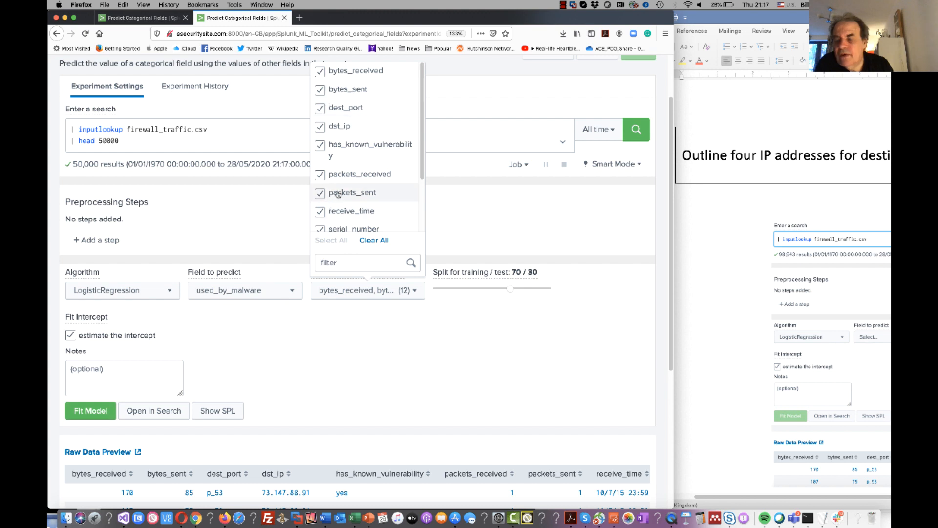
click(384, 333)
mouse_move(510, 291)
mouse_down()
mouse_move(488, 290)
mouse_move(532, 290)
mouse_move(489, 290)
mouse_move(509, 289)
mouse_up()
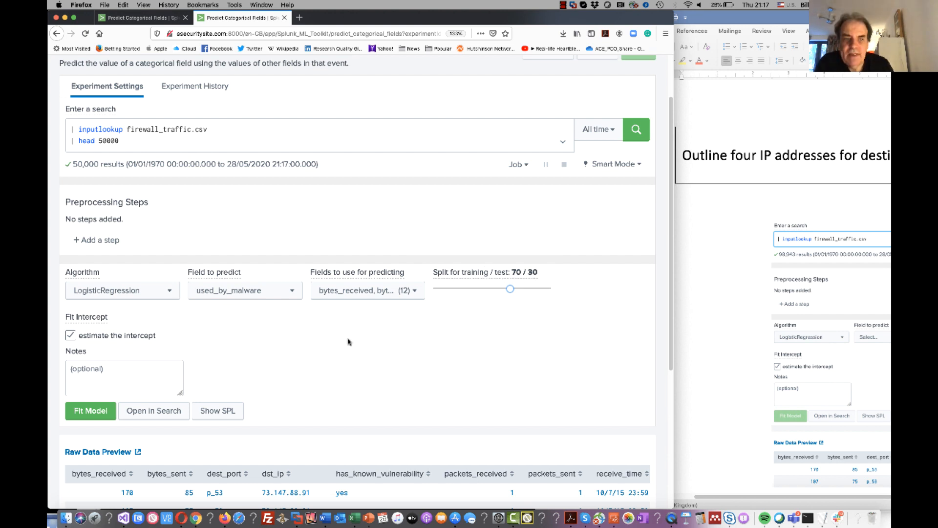
scroll(348, 341, down, 3)
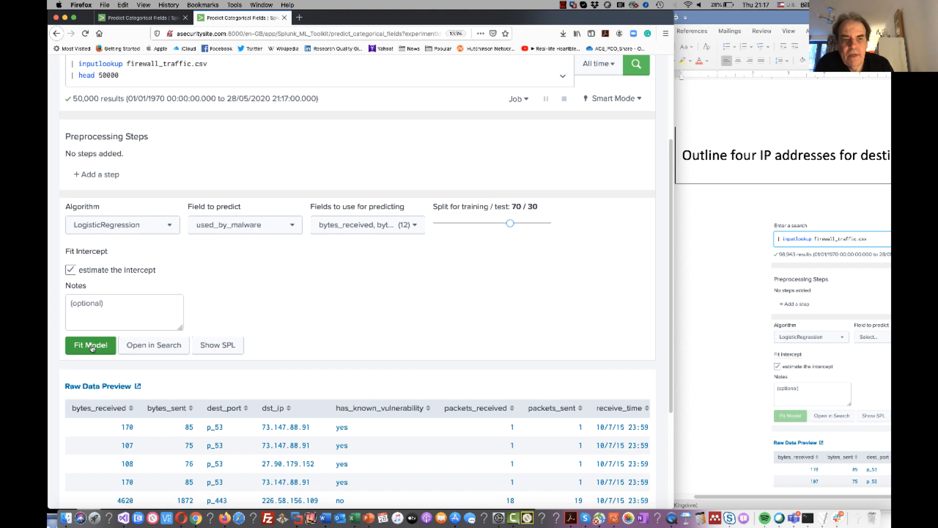
click(92, 346)
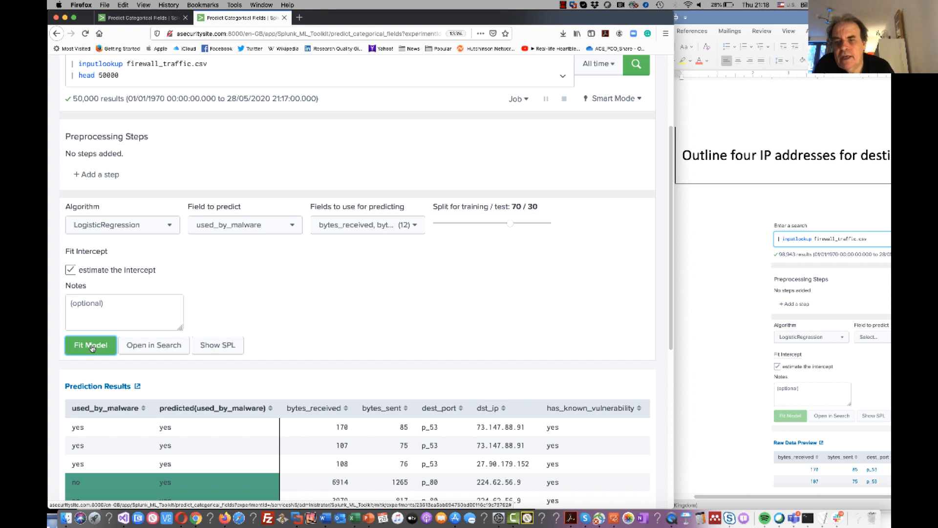
Compare actual and predicted used_by_malware values, and review the precision, recall, accuracy and F1 scores and the confusion matrix.
scroll(92, 347, down, 5)
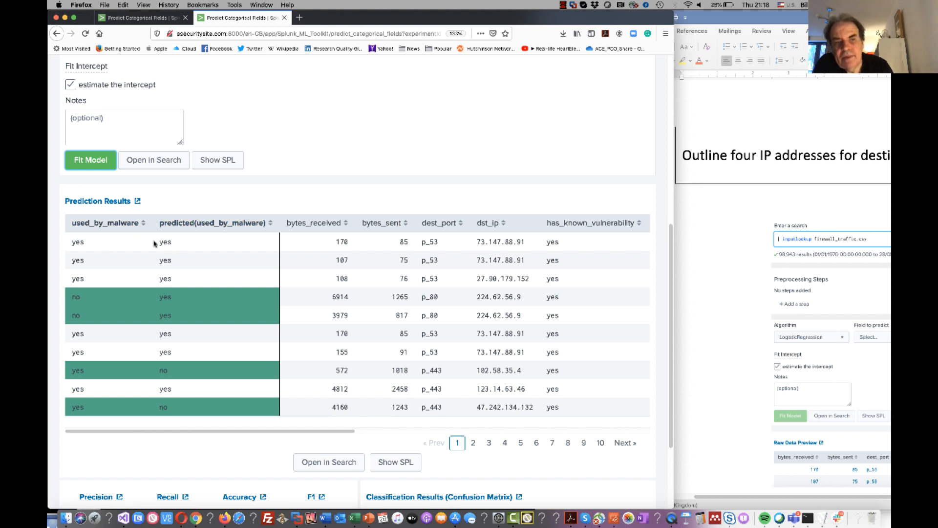
drag(177, 244, 72, 242)
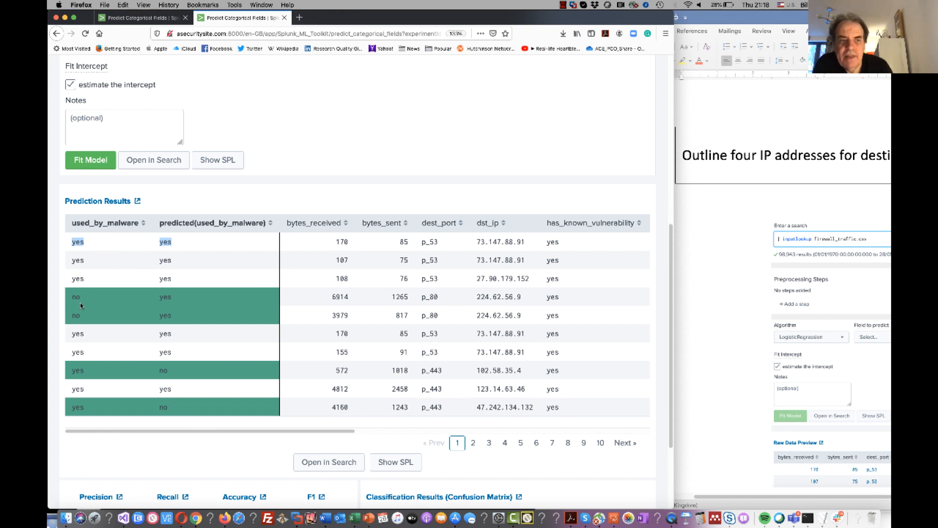
drag(179, 294, 156, 302)
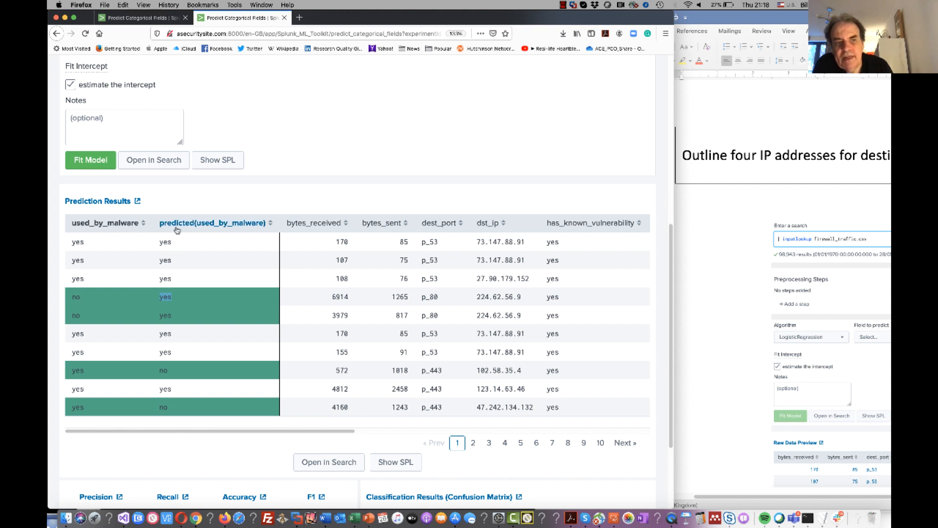
drag(63, 298, 94, 301)
scroll(94, 301, down, 3)
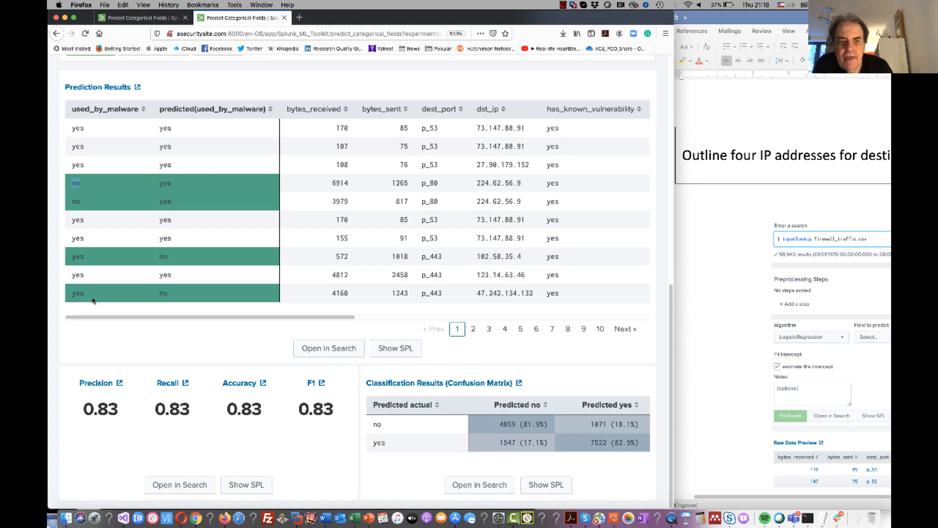
drag(334, 401, 68, 414)
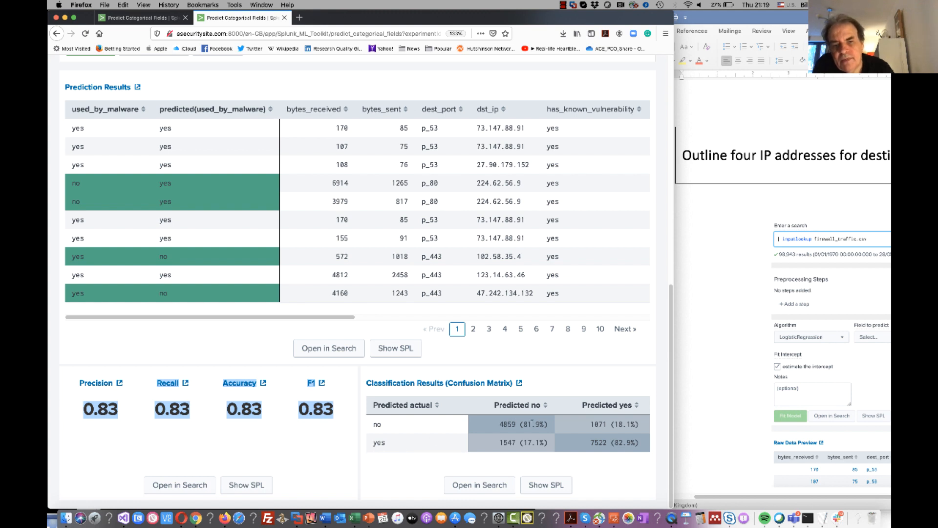
click(541, 421)
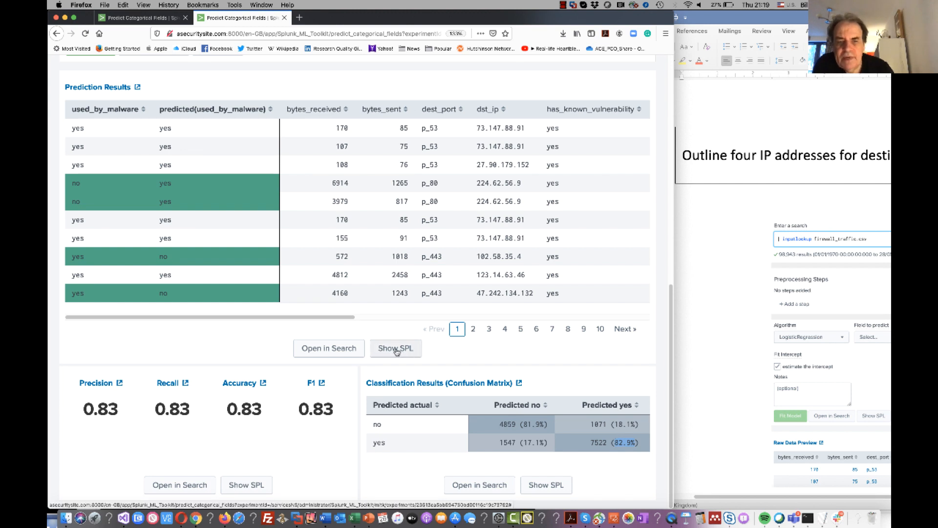
scroll(337, 332, up, 5)
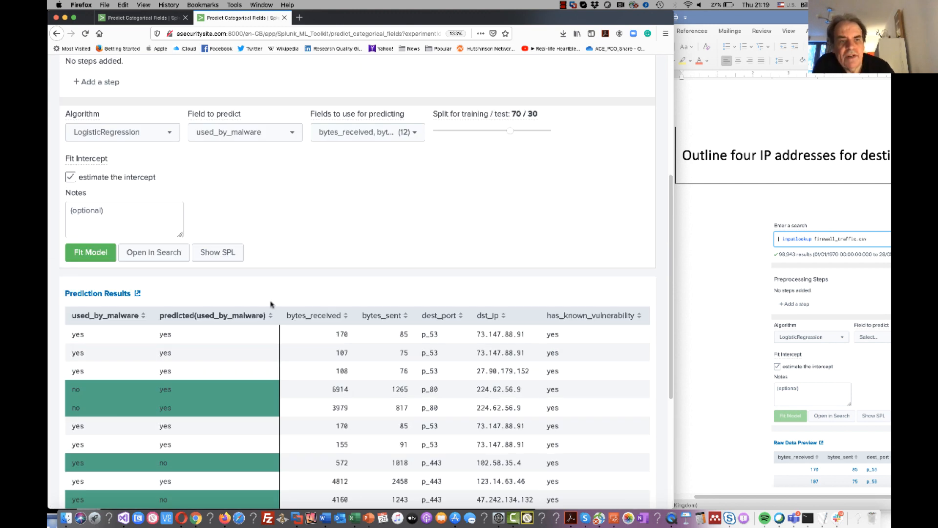
Open the fitted model's query in Search and run it, and put the fit command on its own line with an empty line after it.
click(161, 253)
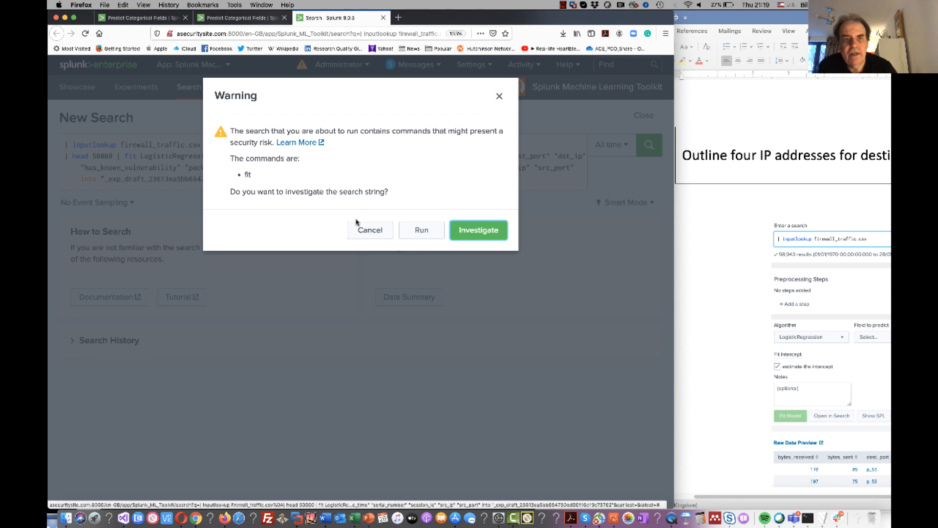
click(421, 230)
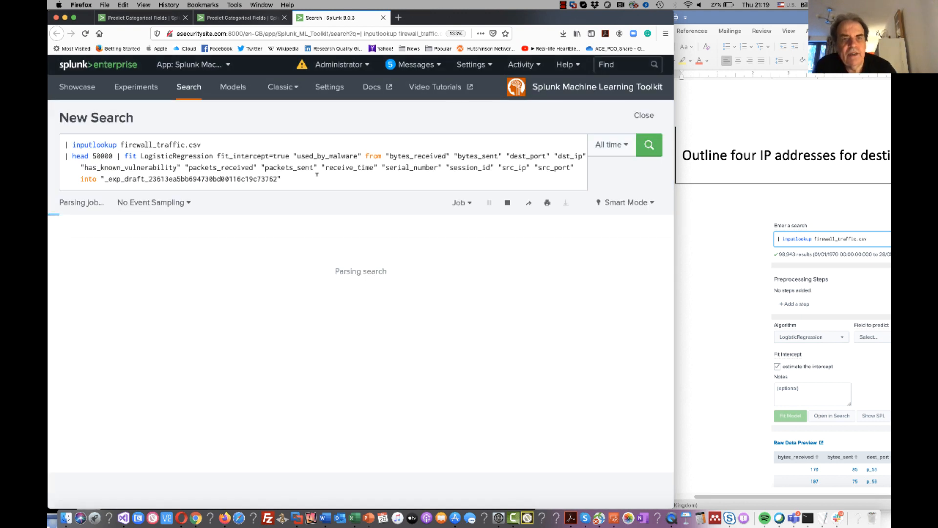
click(122, 155)
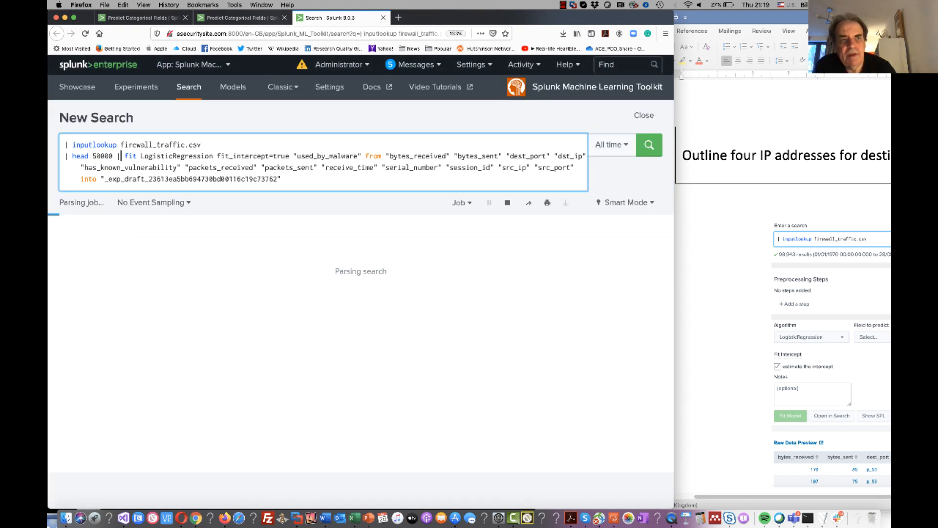
key(shift+Return)
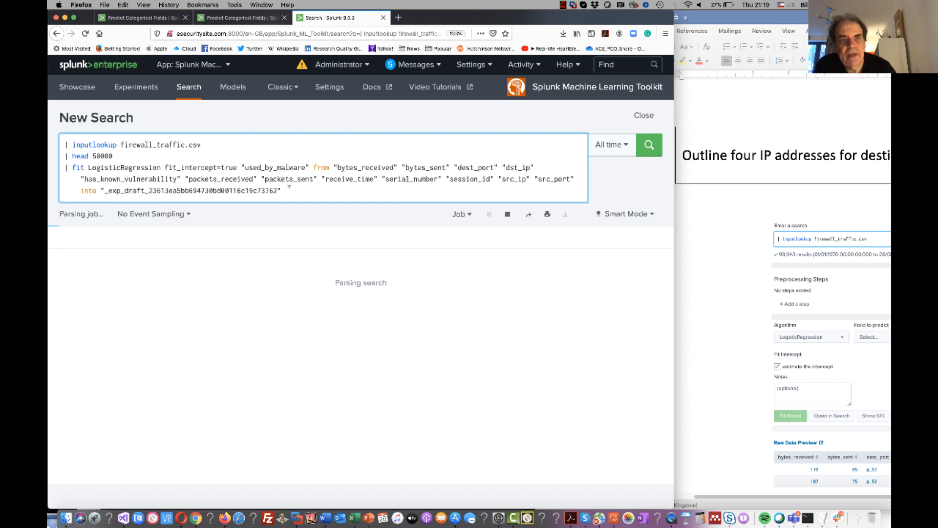
key(shift+Return)
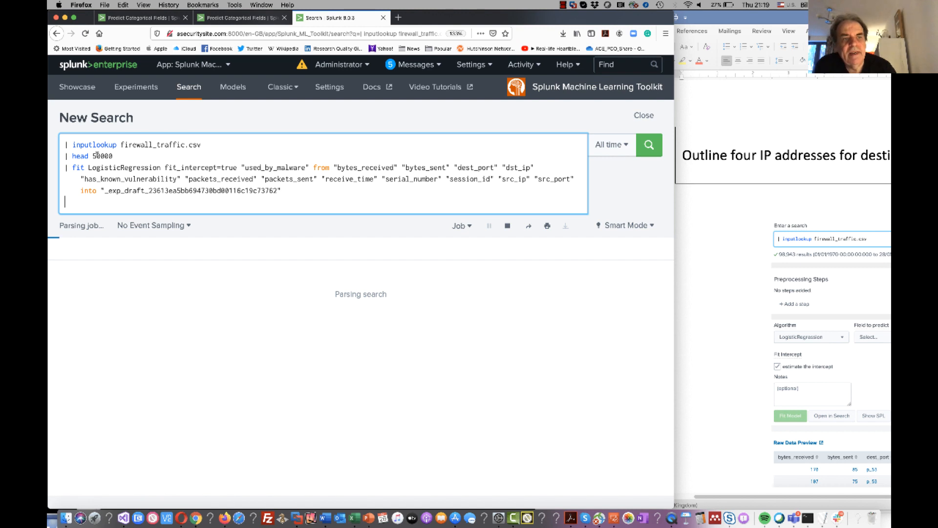
Review the algorithm, the predicted field and the saved model name in the fit command.
double_click(139, 167)
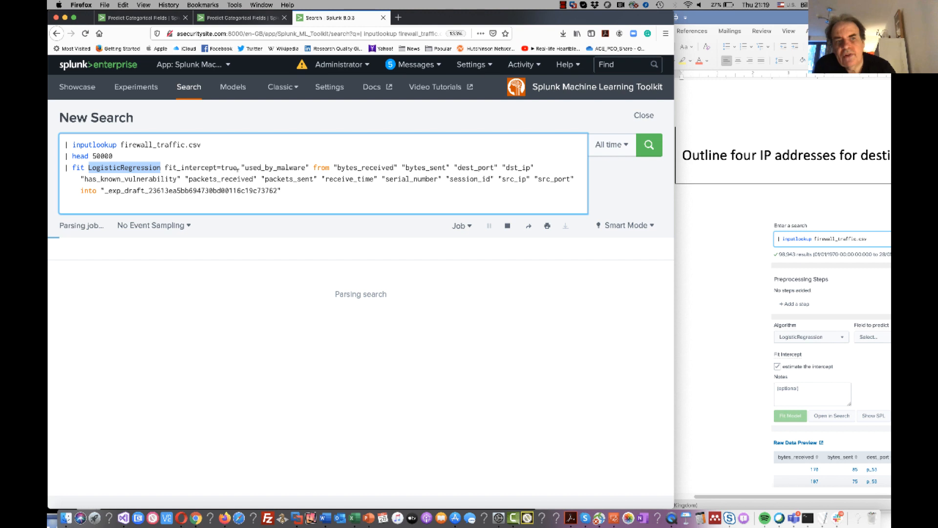
drag(308, 168, 246, 167)
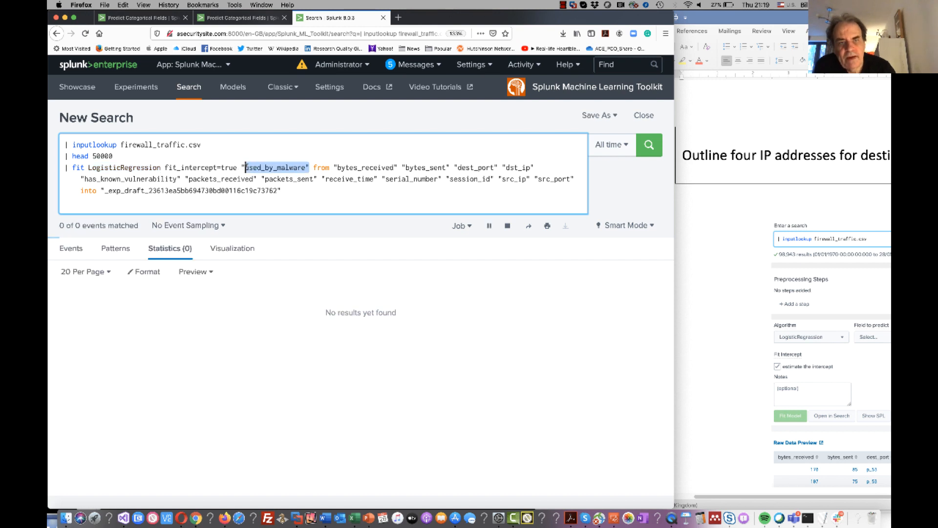
drag(361, 192, 112, 192)
click(342, 180)
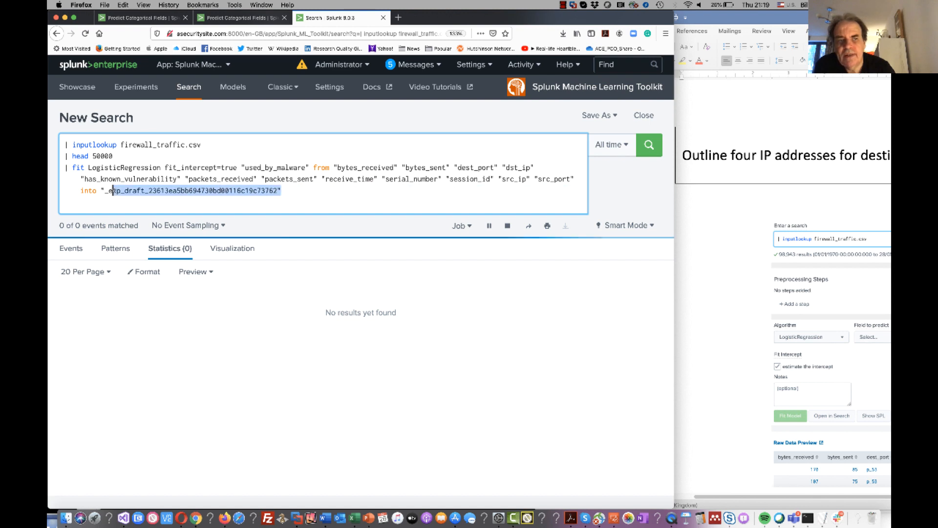
click(234, 190)
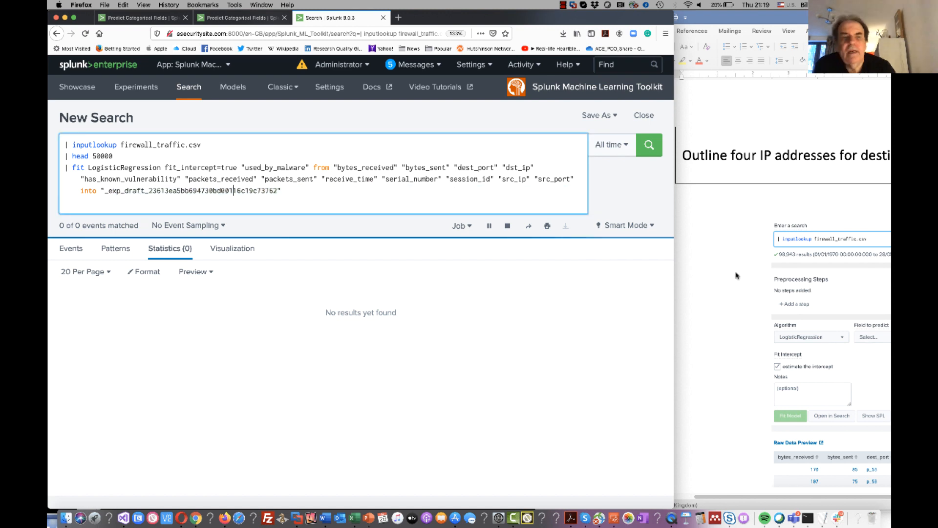
Look through the lab document in Word for the multireport scoring commands that extend the fit query.
scroll(737, 275, down, 10)
scroll(737, 275, down, 10)
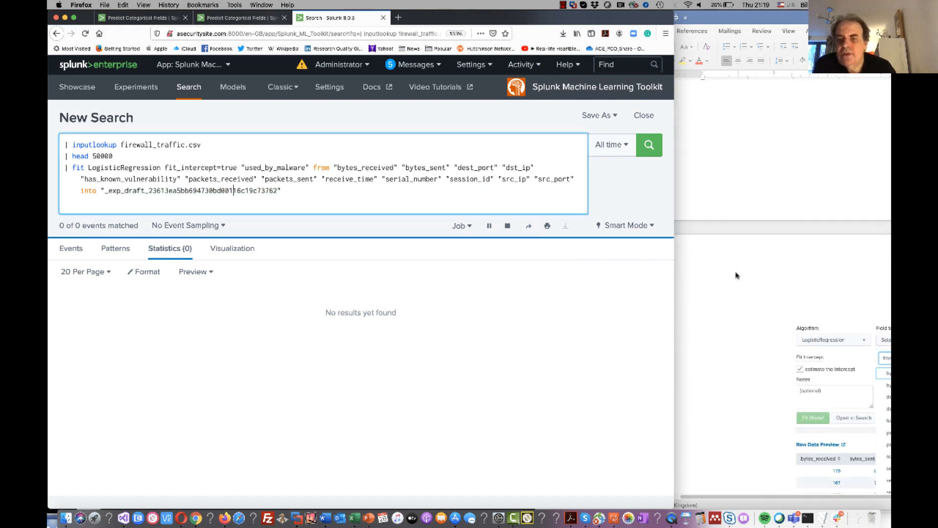
scroll(736, 276, down, 15)
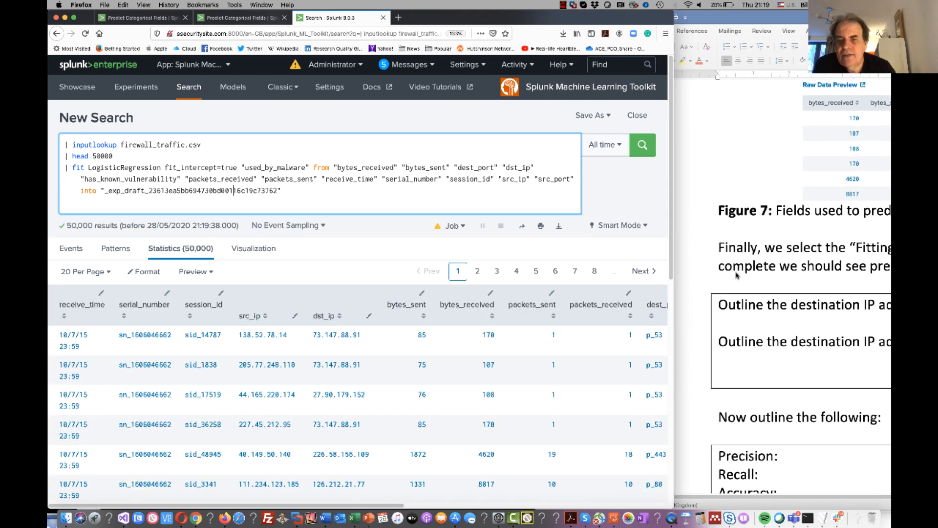
scroll(737, 276, down, 10)
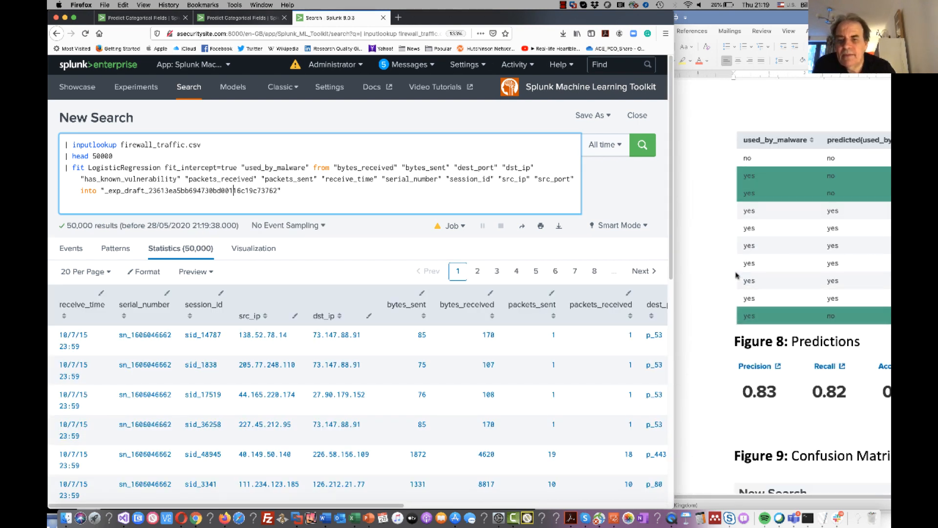
scroll(737, 275, down, 10)
scroll(737, 275, up, 7)
scroll(737, 275, up, 15)
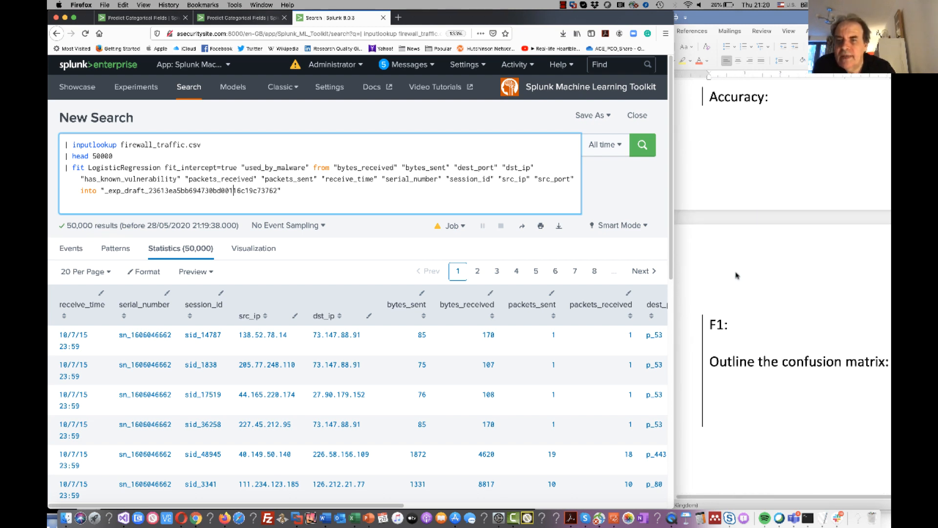
scroll(736, 275, up, 10)
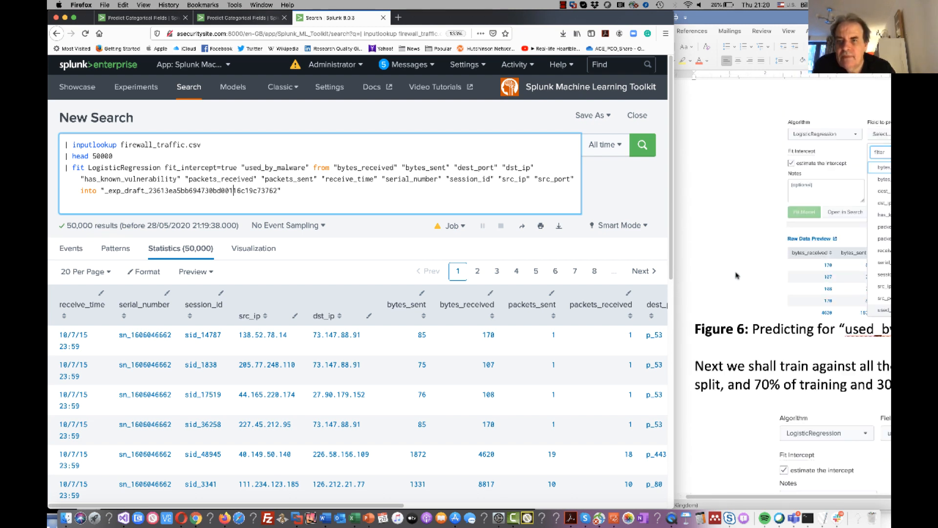
scroll(737, 275, up, 10)
scroll(736, 275, up, 8)
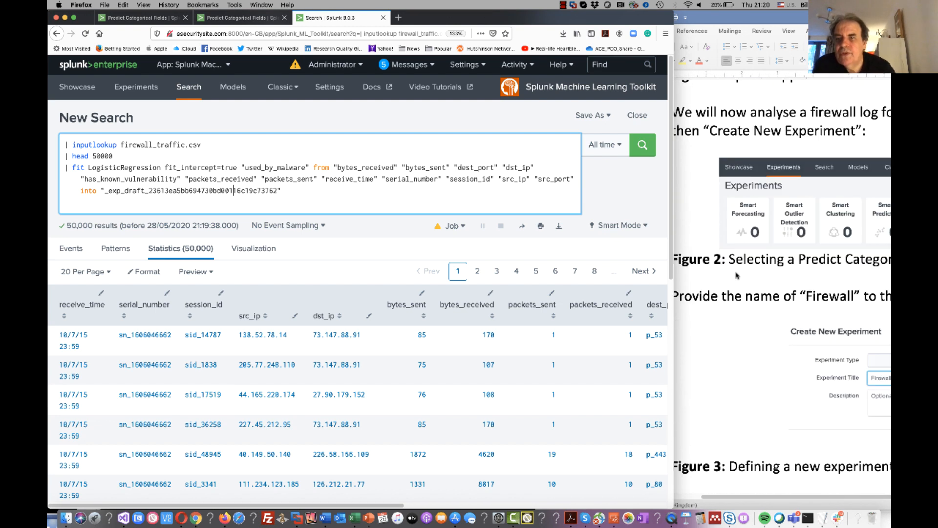
scroll(737, 275, down, 12)
scroll(737, 275, down, 15)
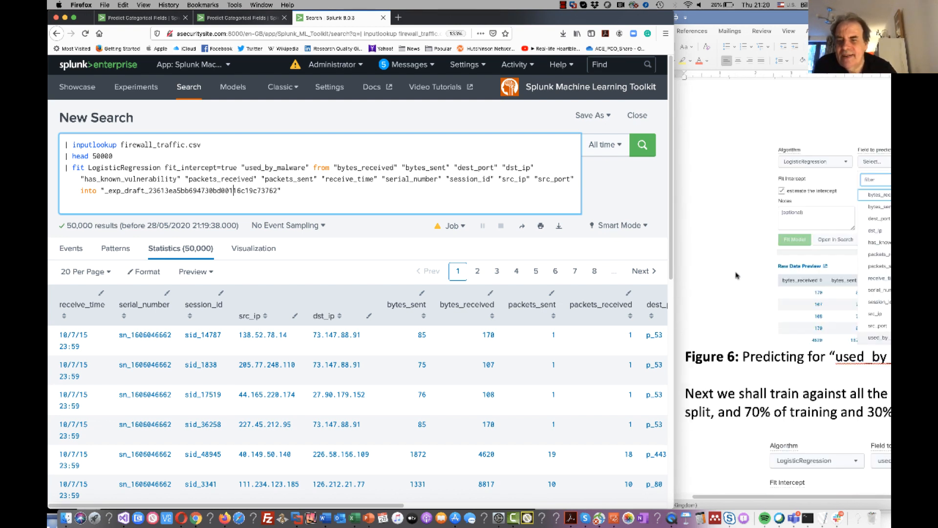
scroll(737, 275, down, 15)
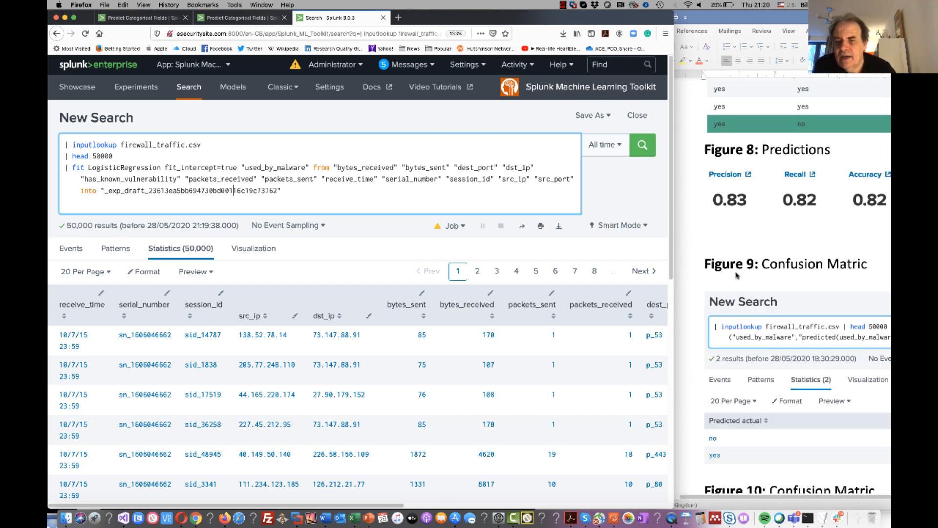
scroll(737, 275, down, 10)
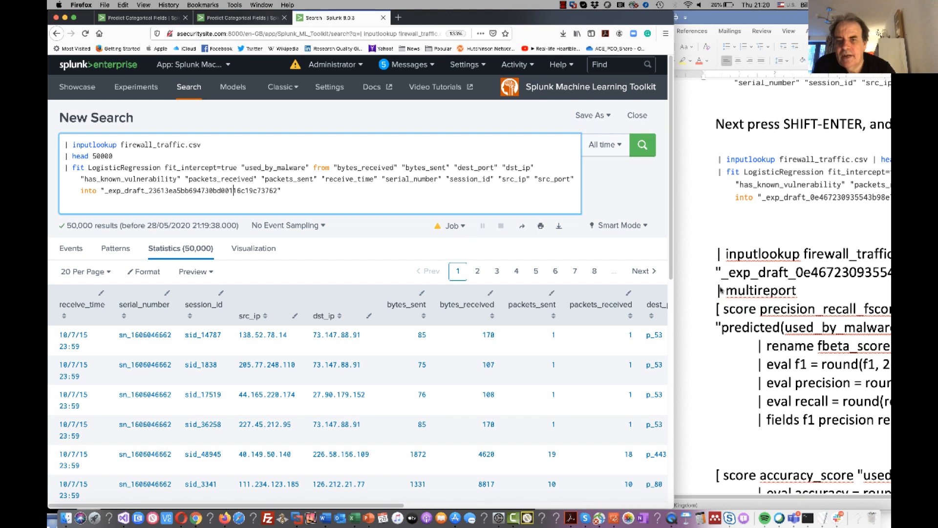
scroll(784, 434, down, 2)
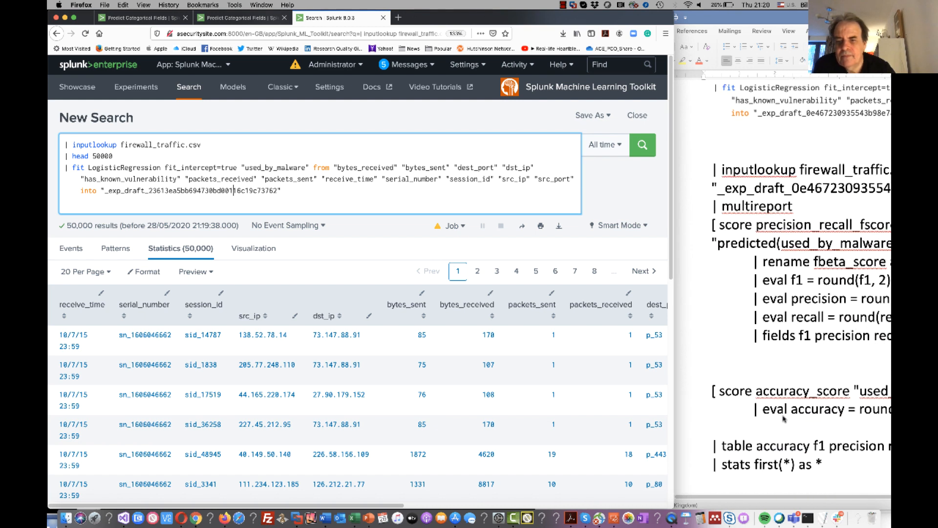
Copy the commands from "| multireport" to "| stats first(*) as *" from the Word document and append them to the Splunk search after the fit command.
click(836, 468)
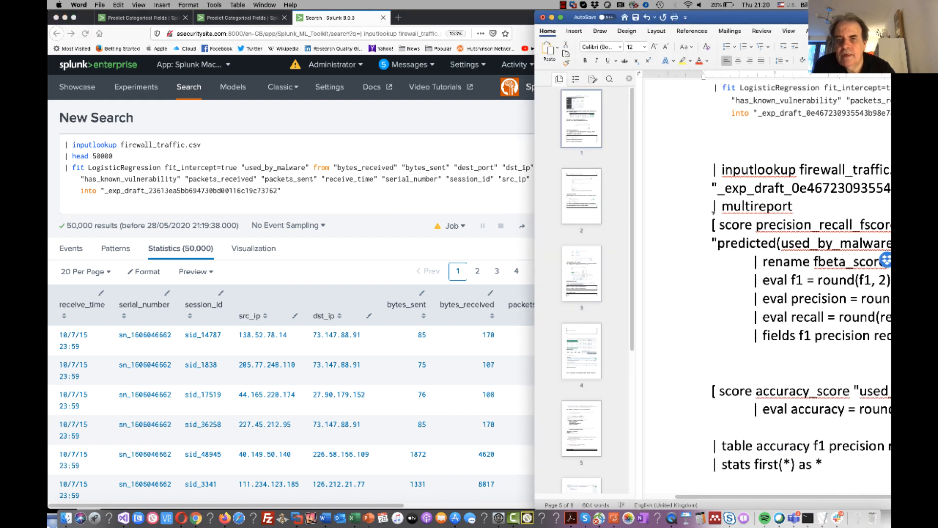
drag(715, 206, 829, 473)
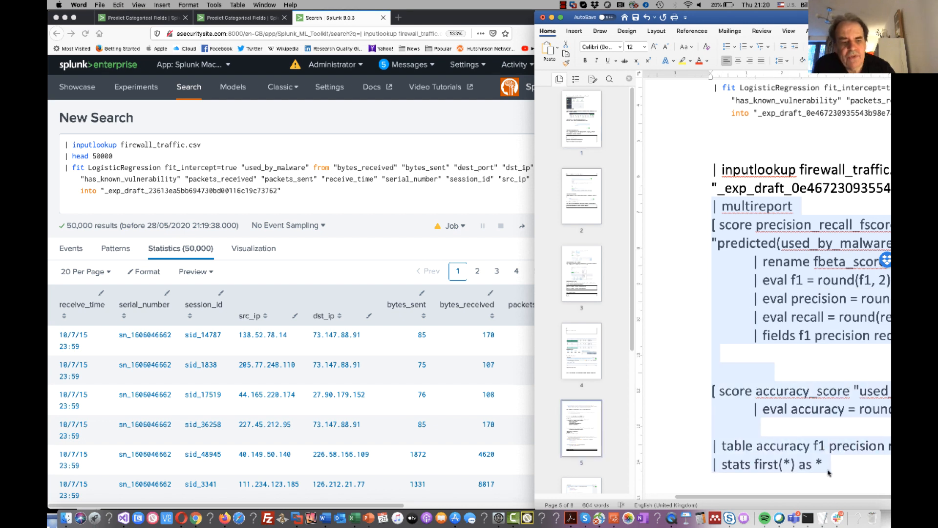
click(285, 190)
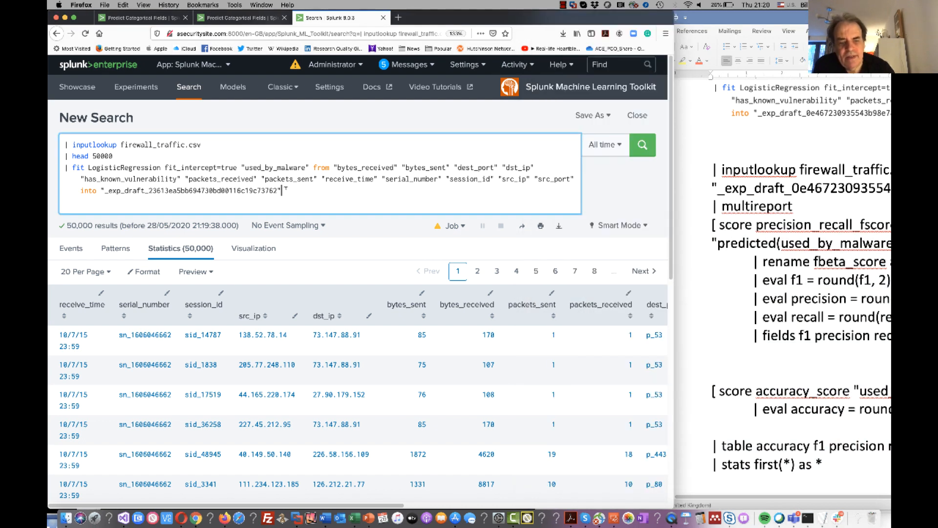
key(shift+Return)
text(| multireport [ score precision_recall_fscore_support "used_by_malware" against "predicted(used_by_malware)" average=weighted 	| rename fbeta_score as f1 	| eval f1 = round(f1, 2) 	| eval precision = round(precision, 2) 	| eval recall = round(recall, 2) 	| fields f1 precision recall ]   [ score accuracy_score "used_by_malware" against "predicted(used_by_malware)" 	| eval accuracy = round(accuracy_score, 2)]  | table accuracy f1 precision recall | stats first(*) as *)
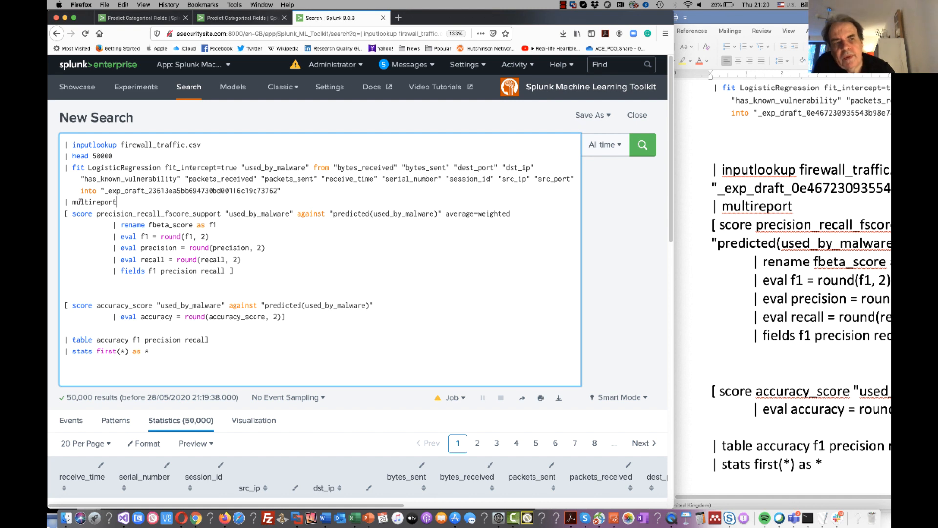
Examine how multireport passes the fit query's output to the two bracketed scoring sections.
drag(118, 202, 65, 202)
drag(281, 191, 65, 144)
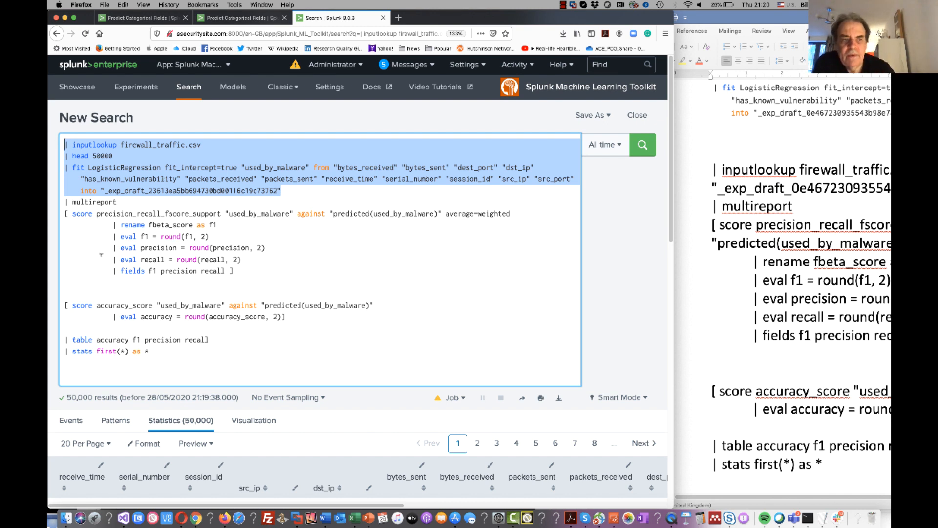
drag(118, 202, 65, 213)
click(71, 212)
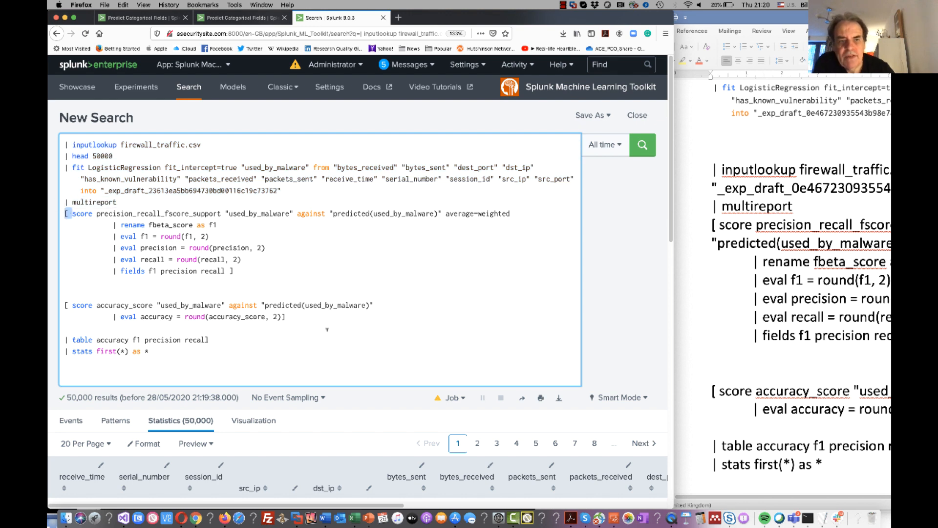
click(302, 315)
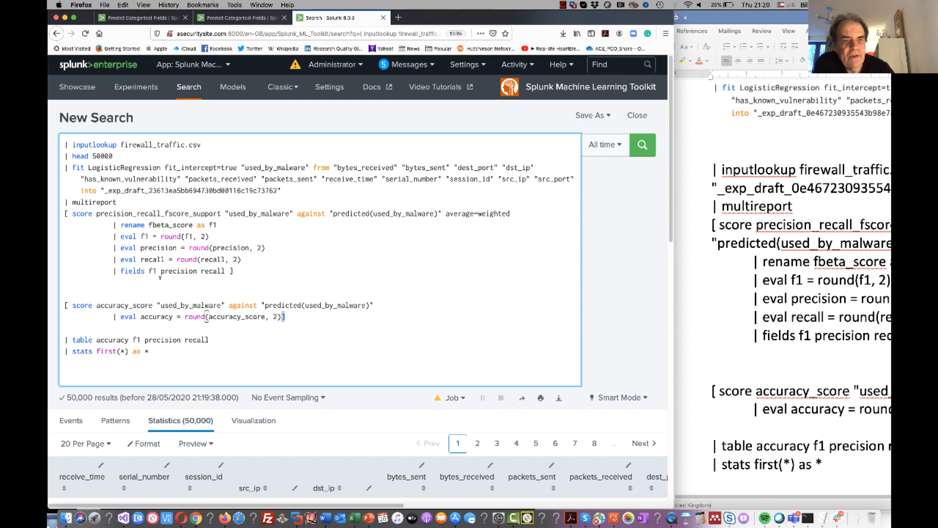
click(241, 271)
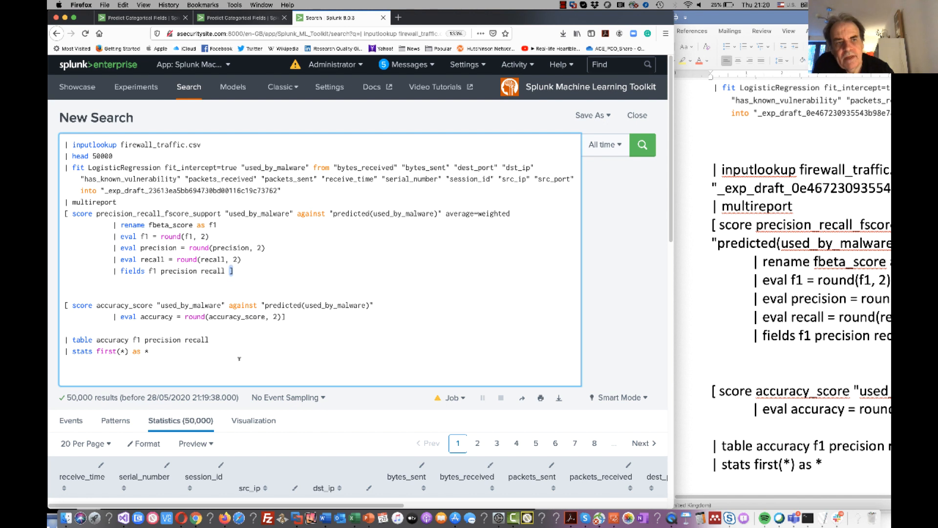
click(65, 305)
click(300, 317)
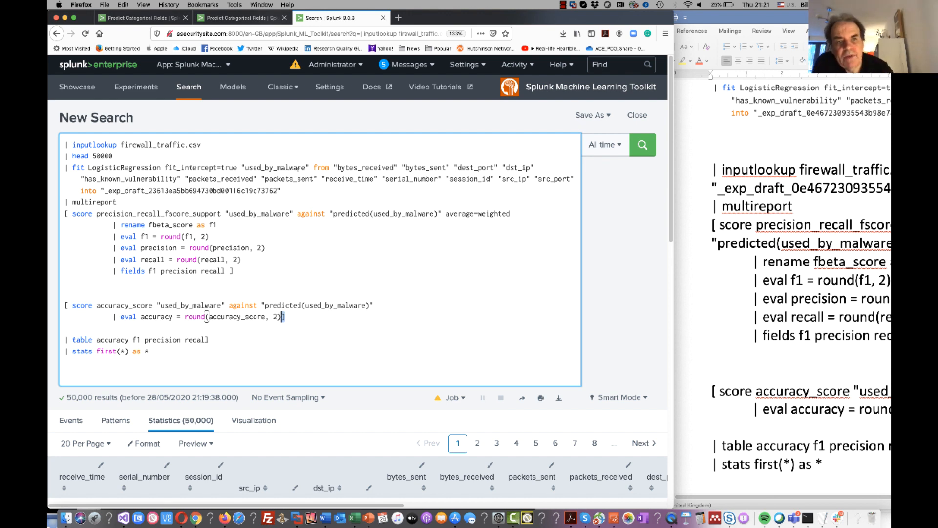
Examine the precision_recall_fscore_support and accuracy_score sections, including the precision and recall rounding and the renaming of fbeta_score to f1.
drag(281, 191, 121, 167)
drag(248, 271, 58, 214)
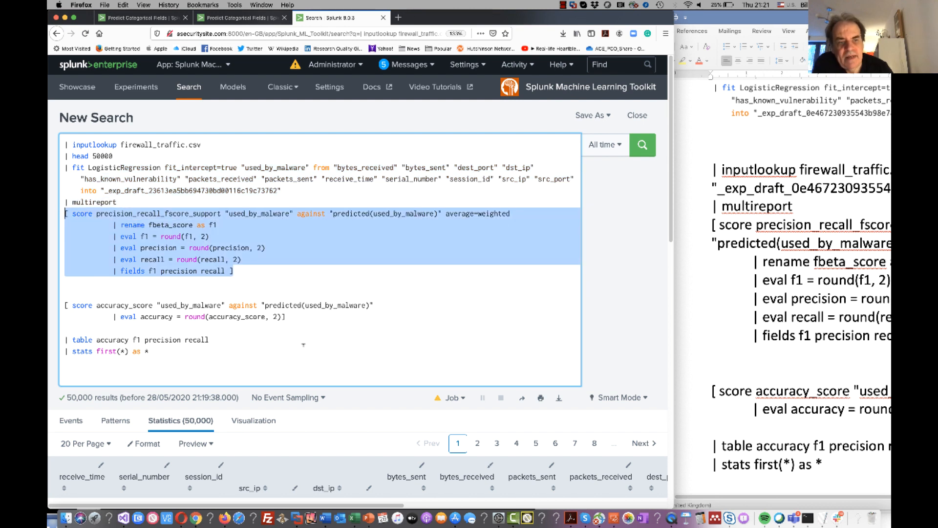
drag(301, 318, 54, 304)
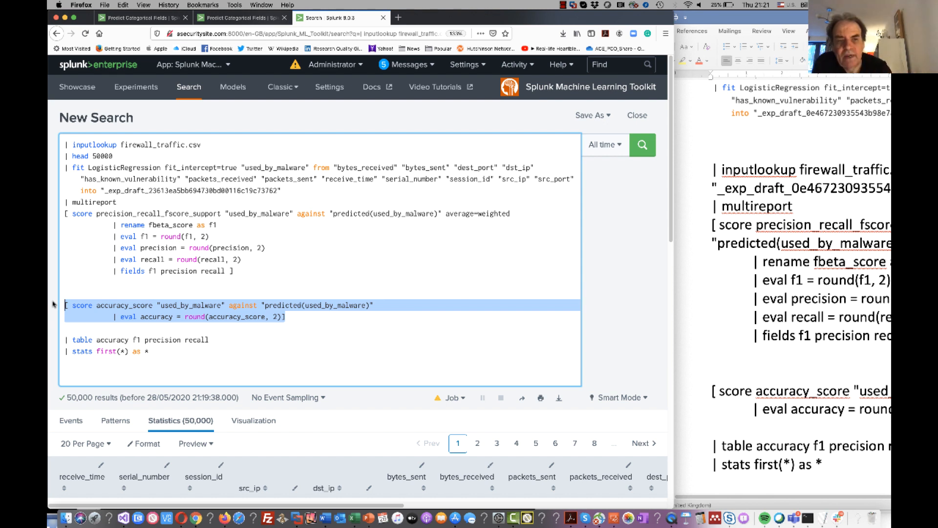
click(78, 289)
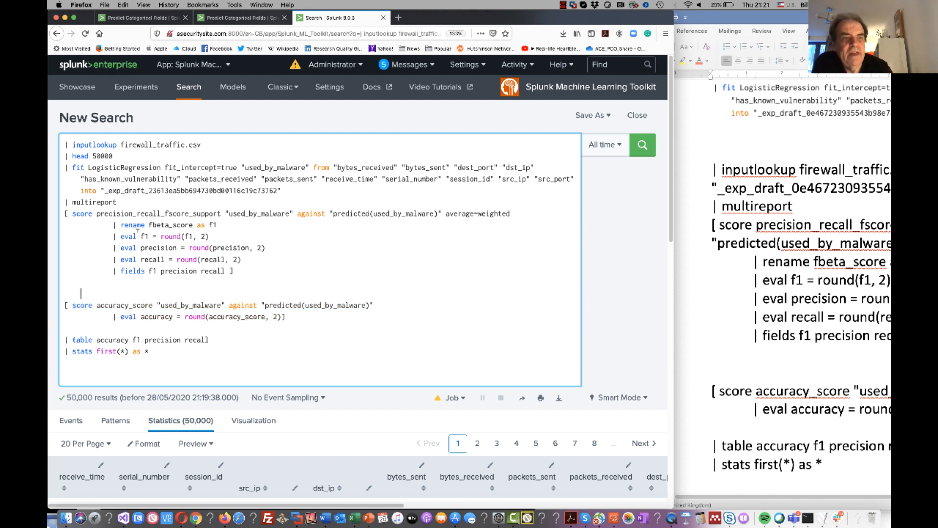
drag(96, 213, 226, 213)
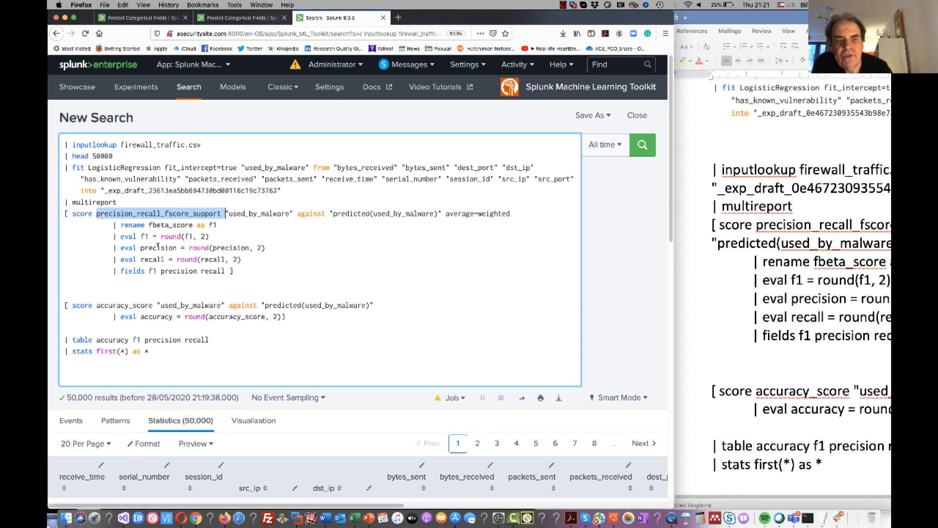
double_click(226, 247)
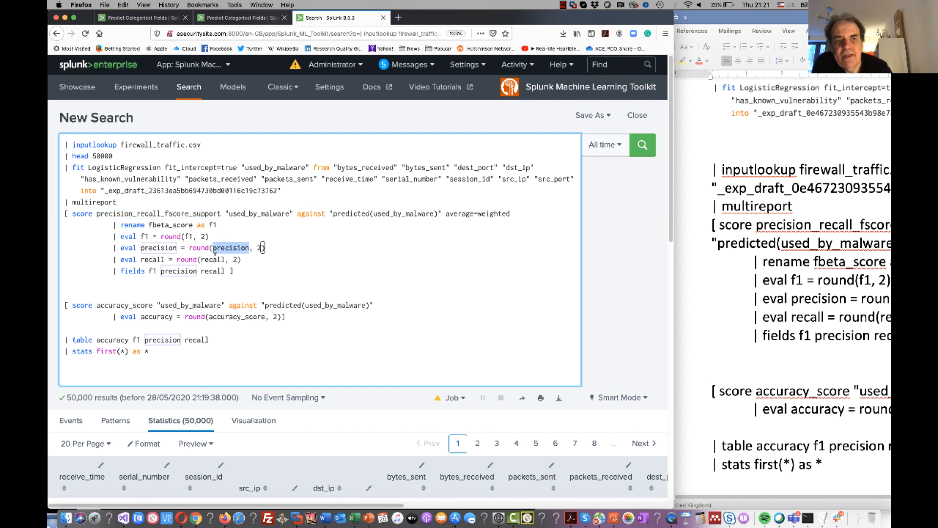
double_click(215, 259)
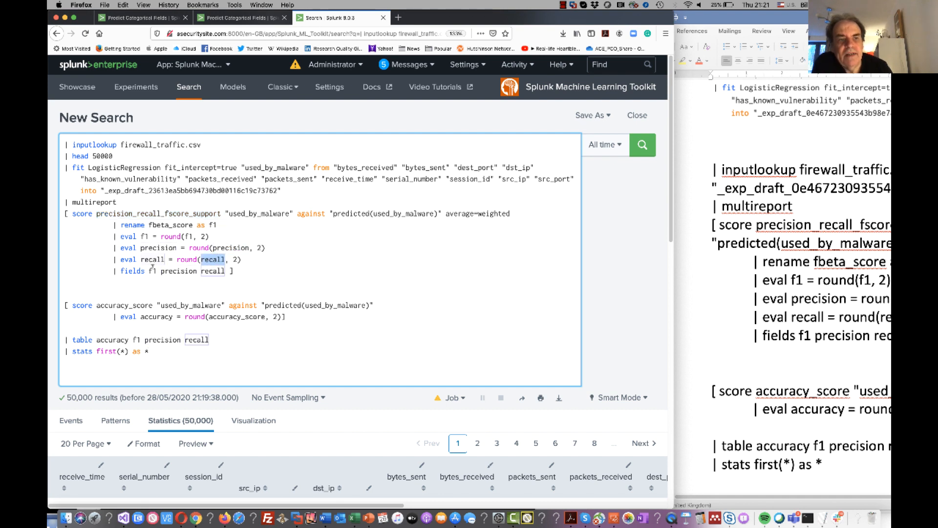
double_click(174, 224)
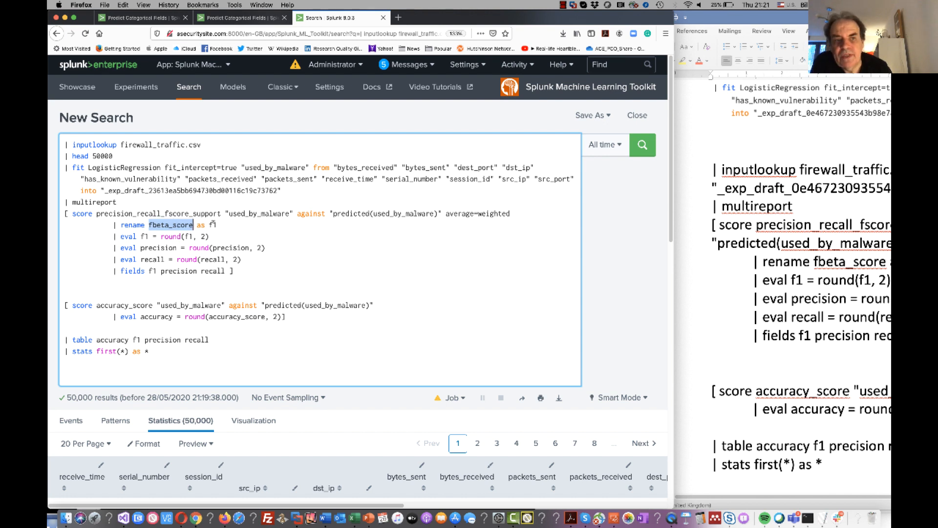
Examine how the precision_recall_fscore_support section rounds f1 to two decimals and returns the f1, precision and recall fields.
double_click(214, 224)
drag(220, 225, 161, 236)
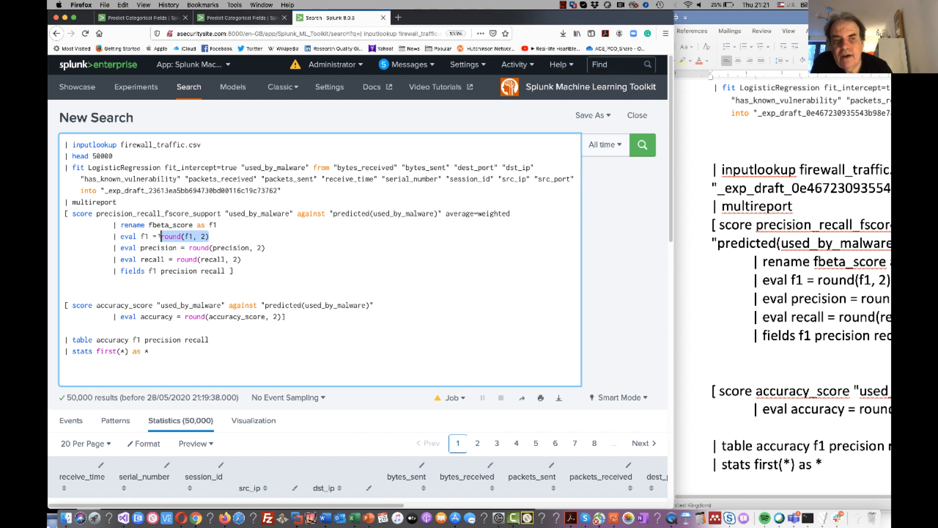
click(243, 270)
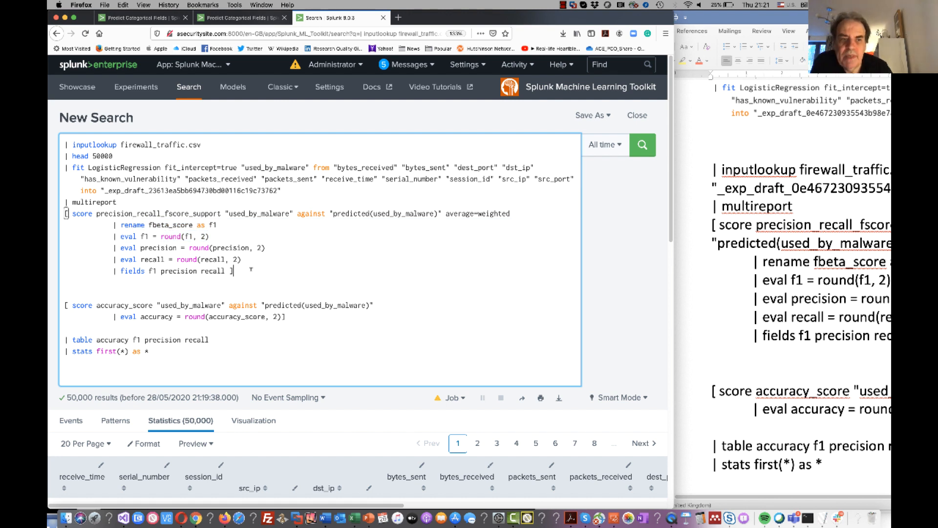
drag(234, 270, 190, 271)
drag(148, 268, 114, 271)
click(153, 271)
drag(225, 270, 148, 270)
Examine the accuracy_score section's rounding to two decimals and the table command listing accuracy, f1, precision and recall.
click(206, 339)
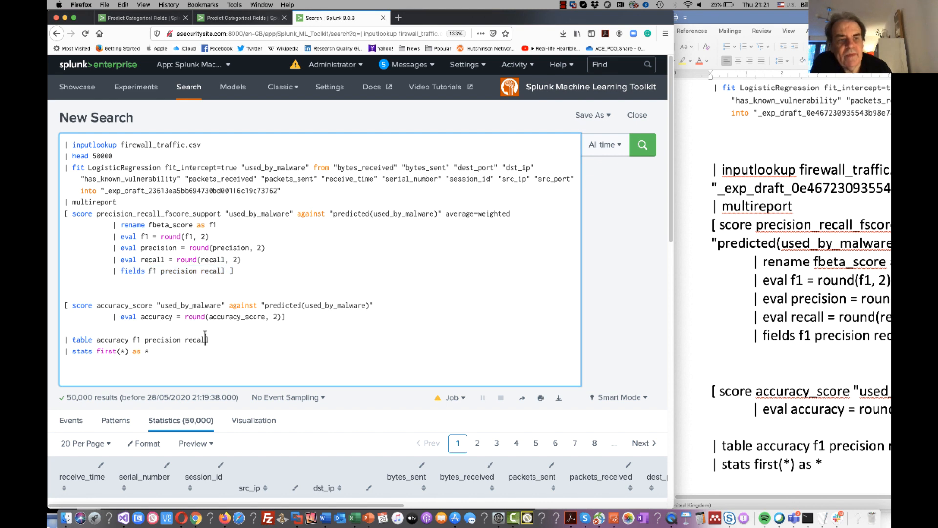
drag(283, 316, 157, 318)
click(161, 317)
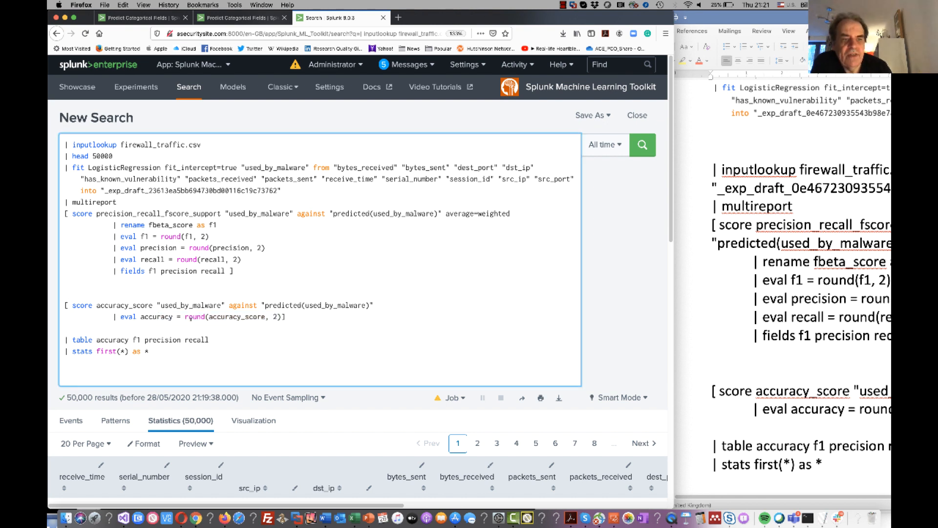
double_click(146, 306)
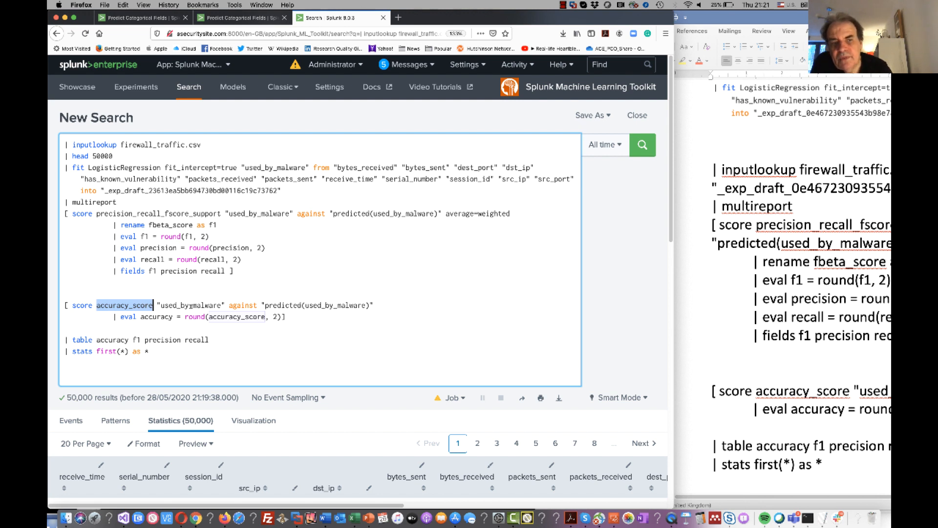
click(283, 317)
drag(283, 317, 96, 339)
click(220, 329)
Run the extended fit and multireport search to produce the accuracy, f1, precision and recall table.
scroll(216, 393, down, 3)
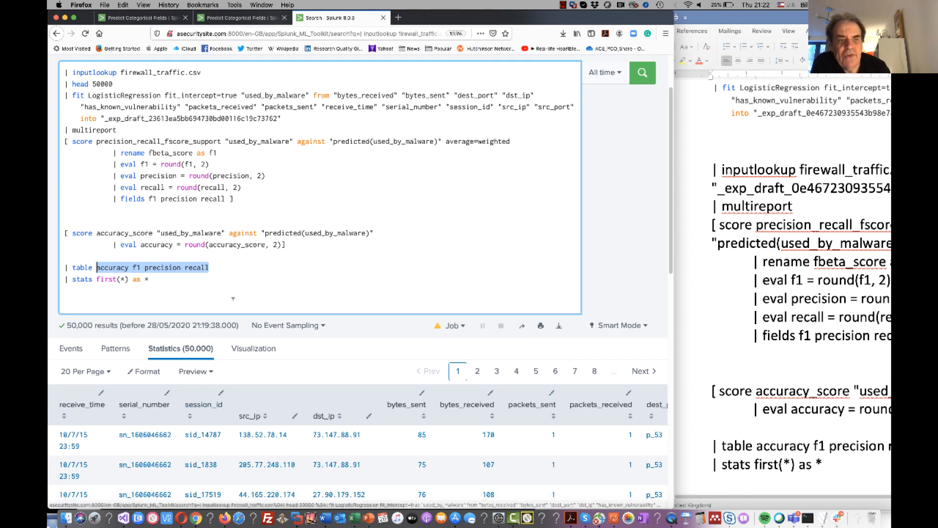
click(642, 74)
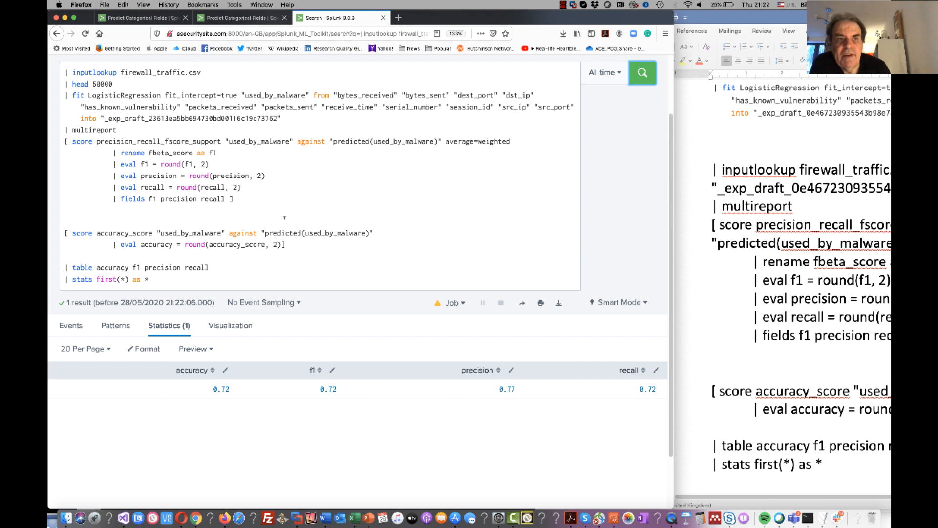
scroll(324, 249, up, 3)
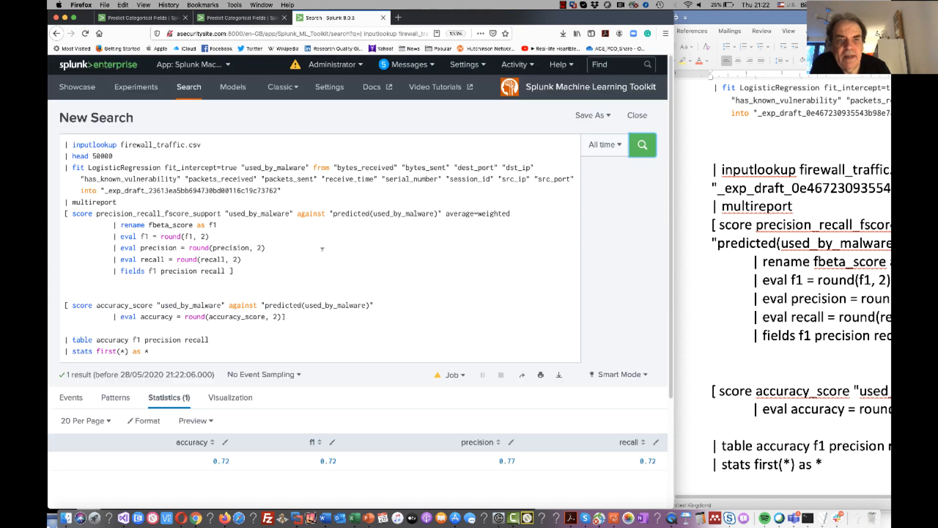
Return to the logistic regression experiment and open the search query behind its Precision score.
click(56, 33)
click(56, 33)
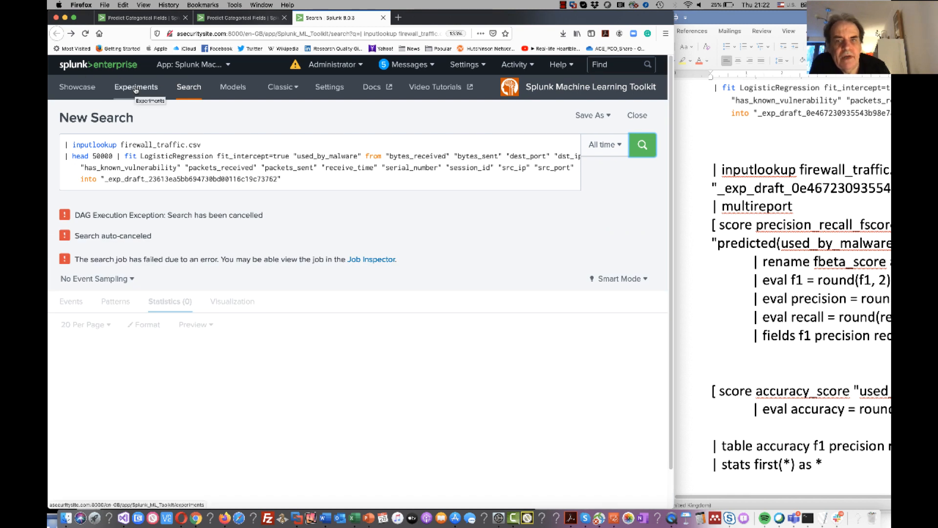
click(223, 20)
scroll(334, 165, down, 5)
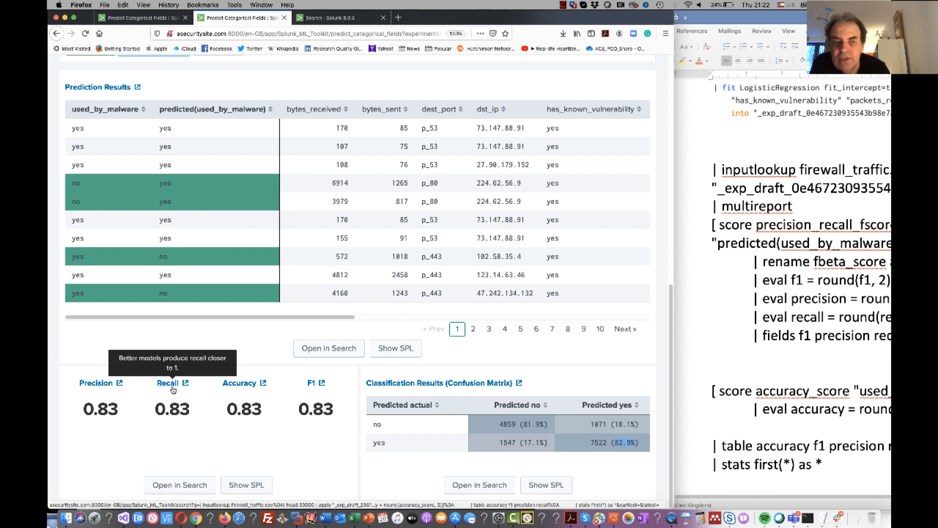
click(101, 385)
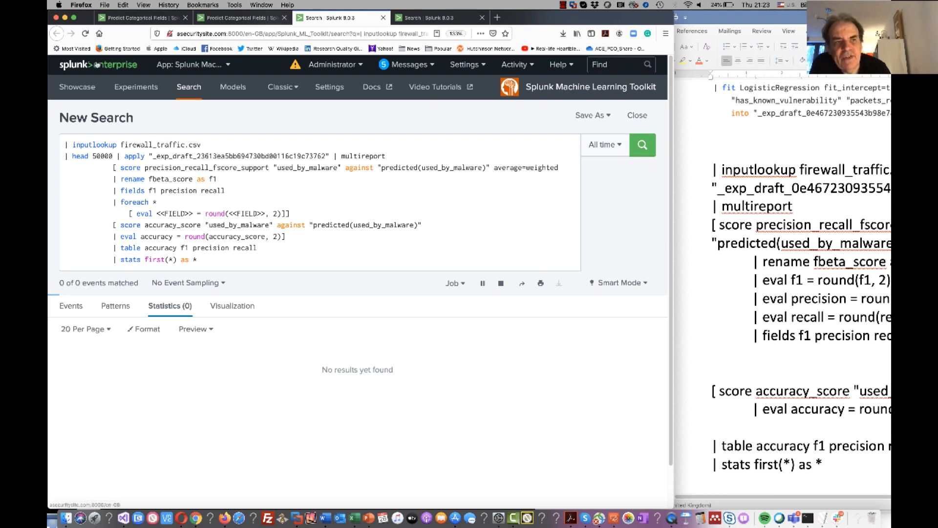
In the firewall3 experiment, change the algorithm to SVM and fit the model for used_by_malware.
click(225, 18)
scroll(357, 226, up, 10)
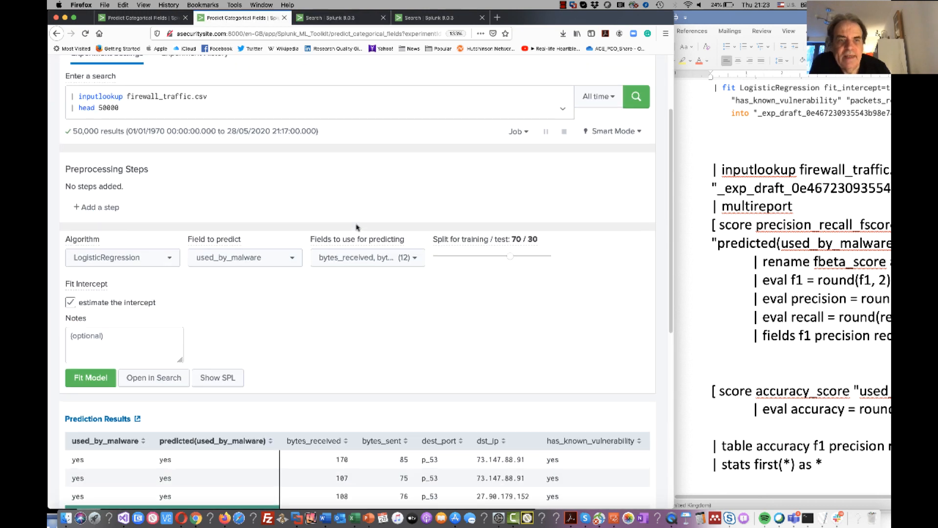
click(137, 262)
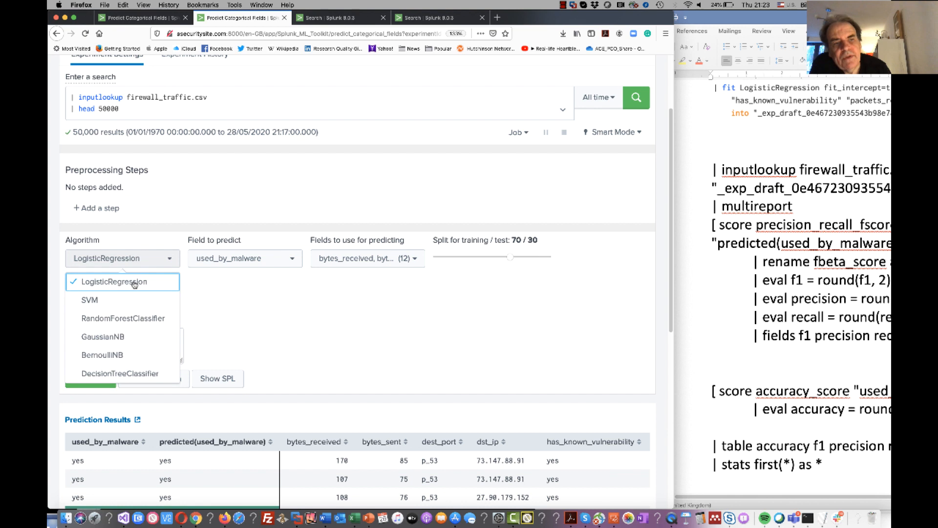
click(116, 301)
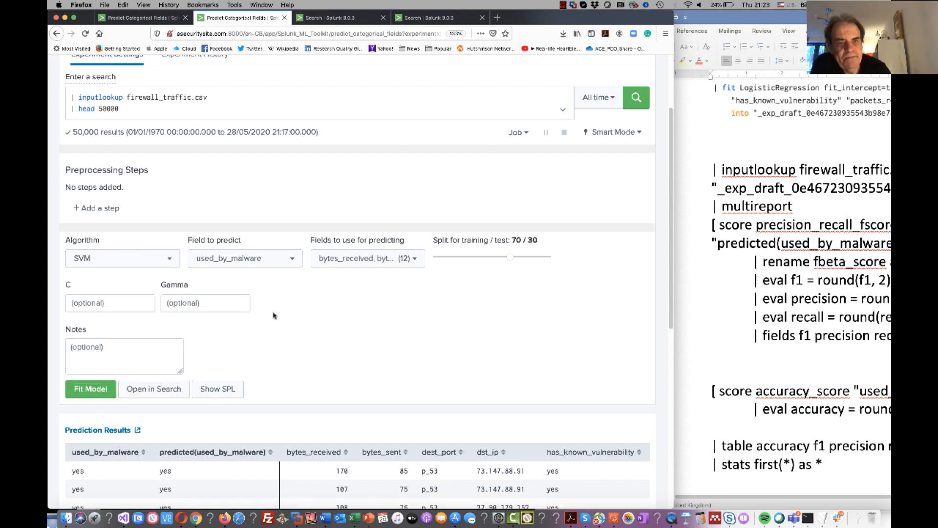
click(89, 390)
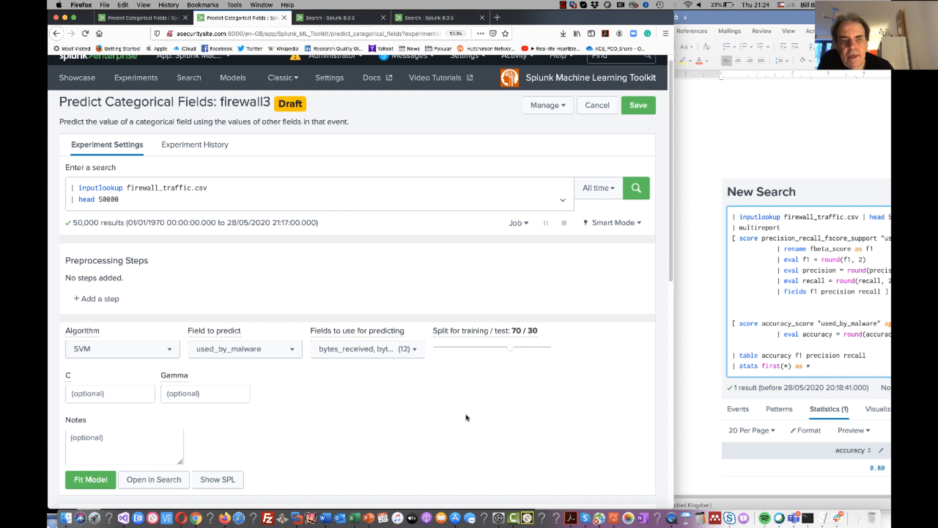
Examine the SVM model's mispredicted rows, its precision, recall, accuracy and F1 scores, and the confusion matrix percentages.
scroll(467, 418, down, 10)
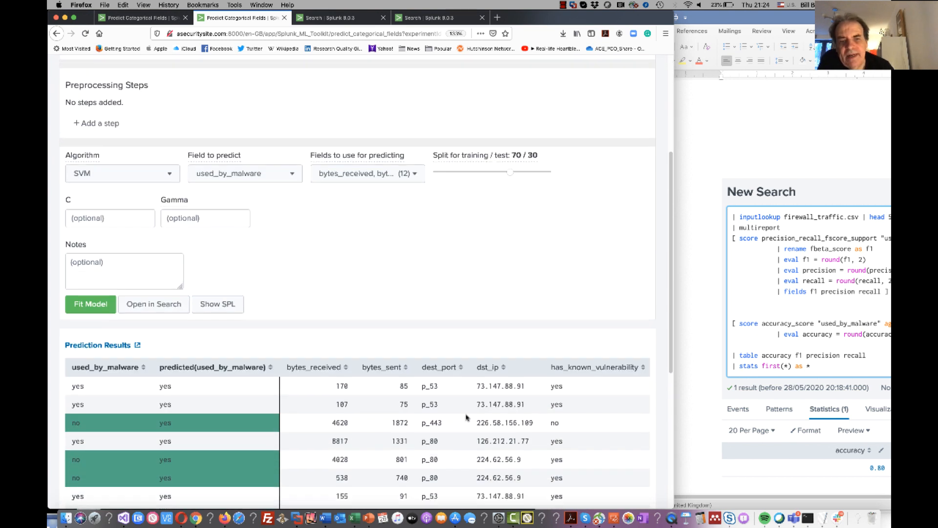
scroll(467, 418, down, 2)
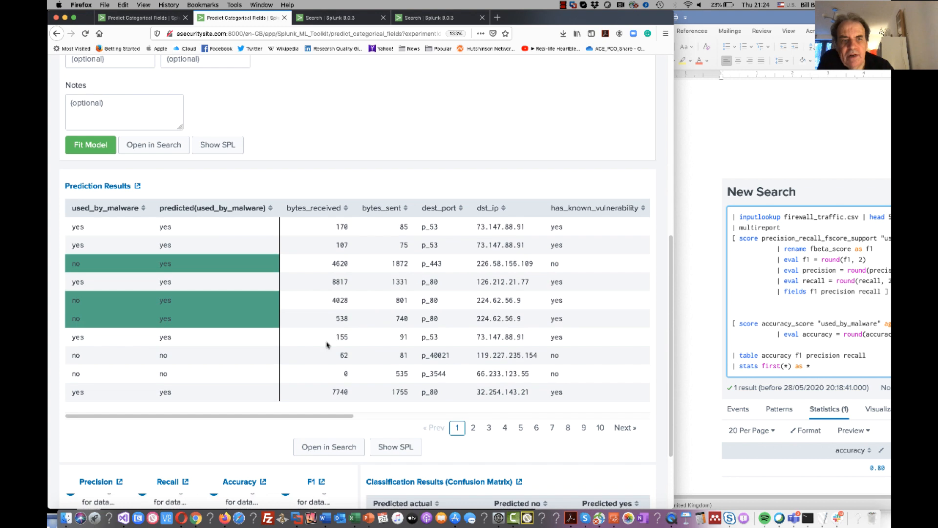
double_click(166, 265)
scroll(198, 295, down, 3)
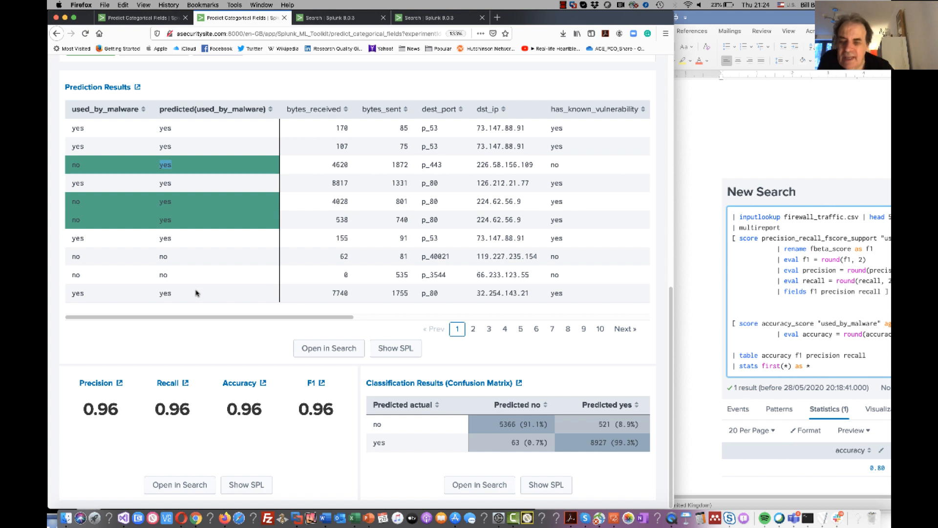
click(197, 293)
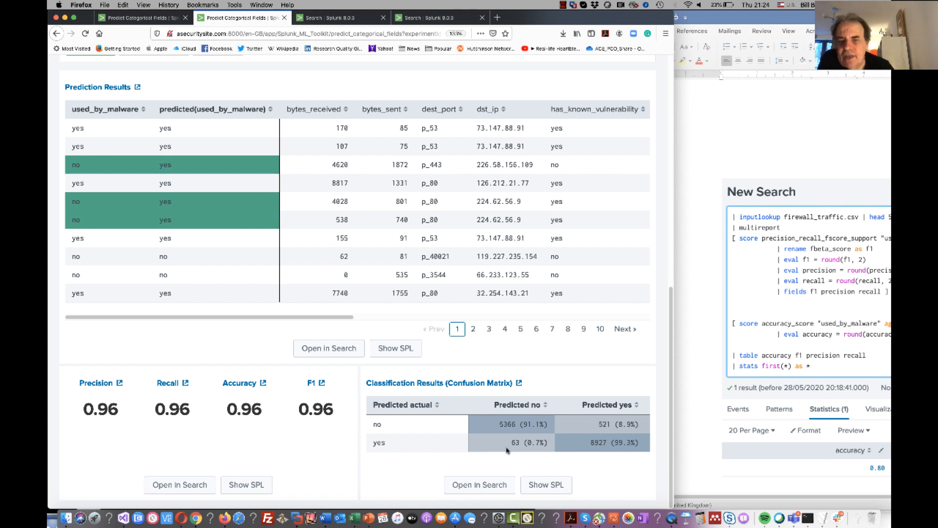
scroll(508, 445, up, 5)
scroll(510, 448, down, 3)
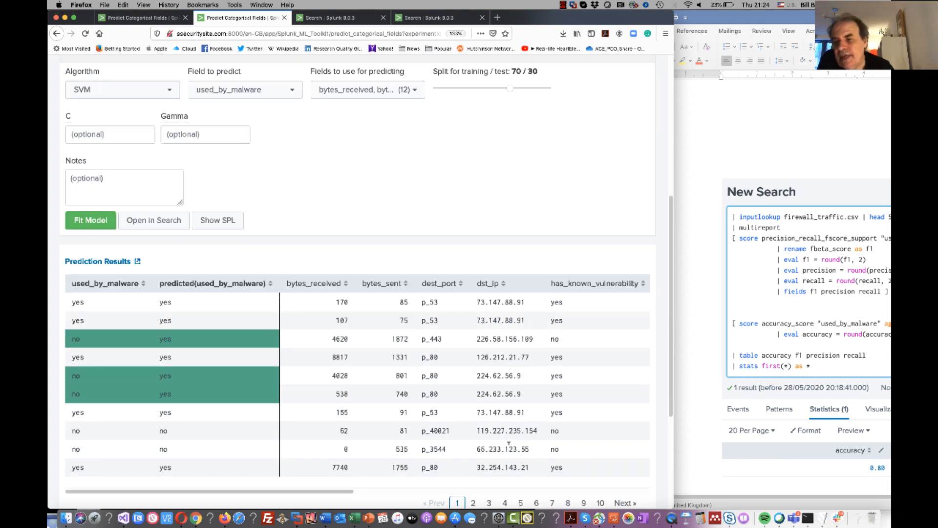
scroll(510, 448, down, 2)
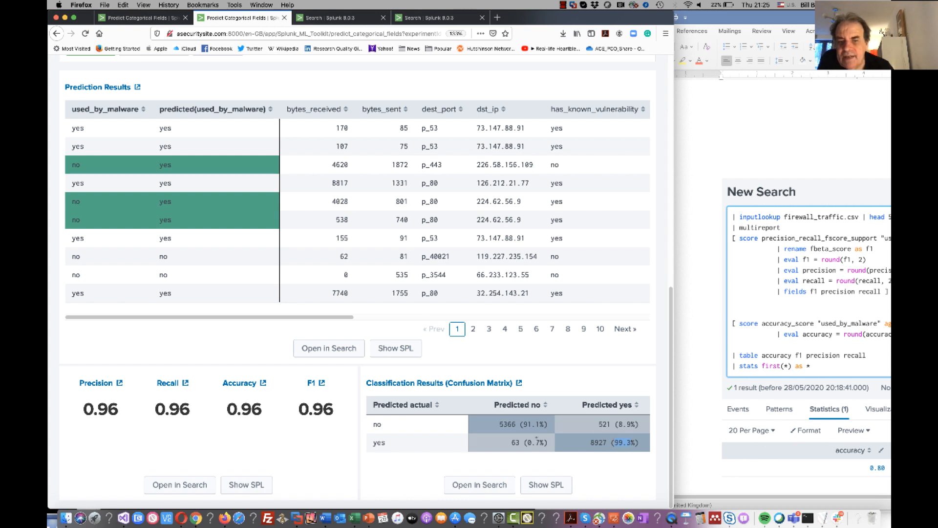
drag(543, 443, 528, 443)
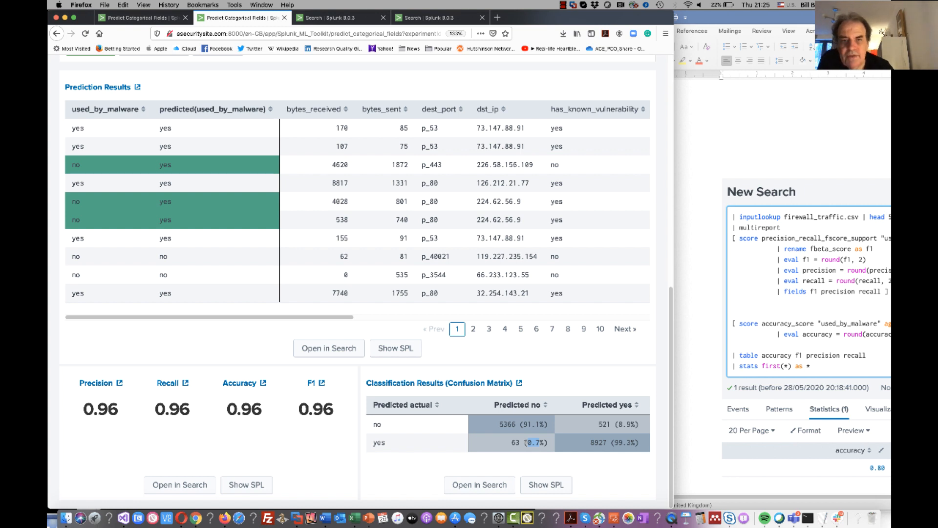
Change the experiment's algorithm to RandomForestClassifier, leaving its optional parameters empty, and fit the model.
scroll(526, 446, up, 5)
scroll(526, 446, up, 2)
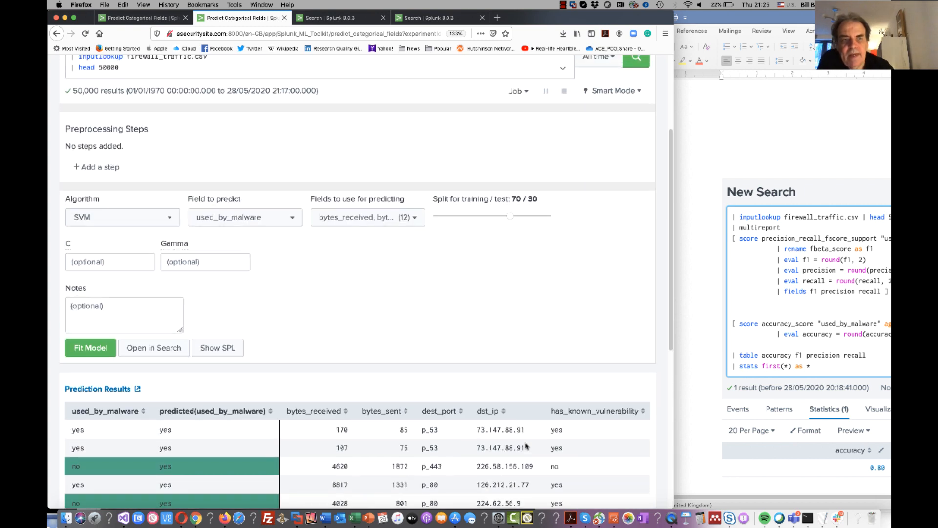
click(165, 221)
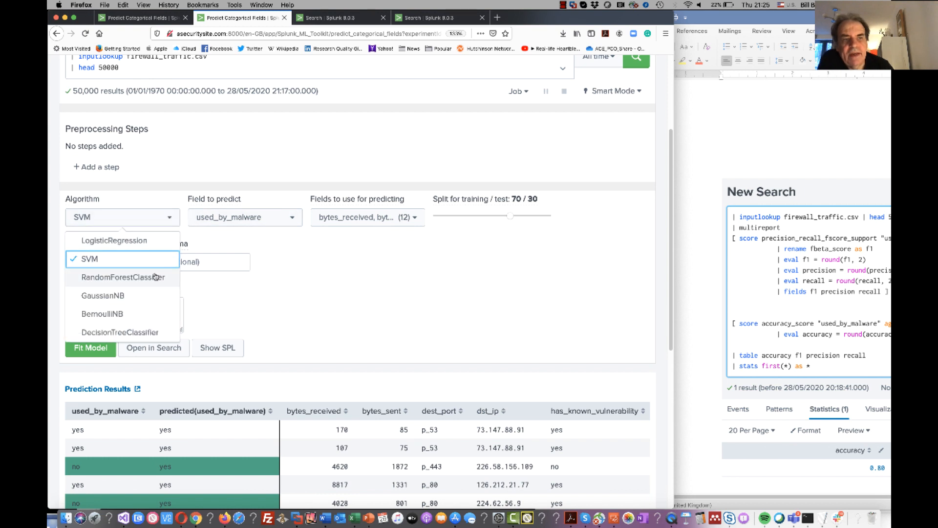
scroll(226, 285, down, 8)
scroll(230, 286, up, 9)
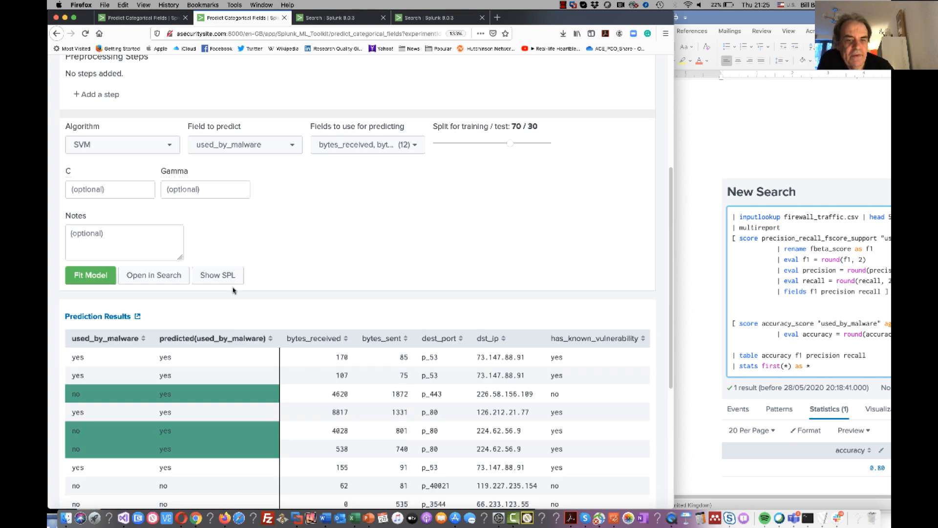
click(169, 252)
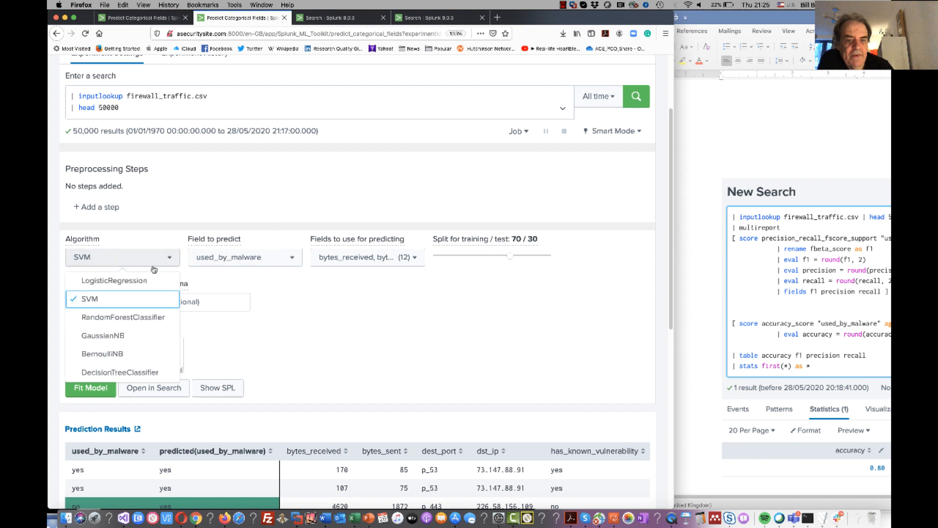
click(149, 317)
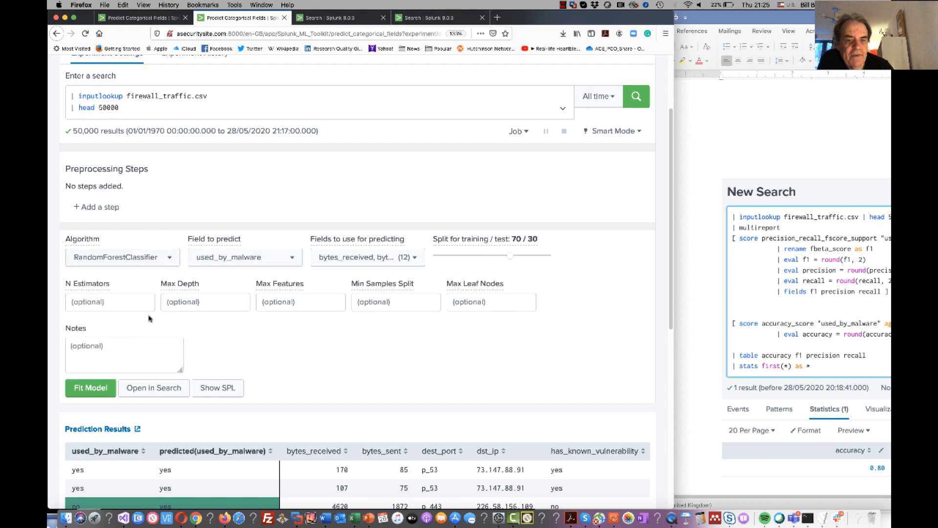
click(79, 388)
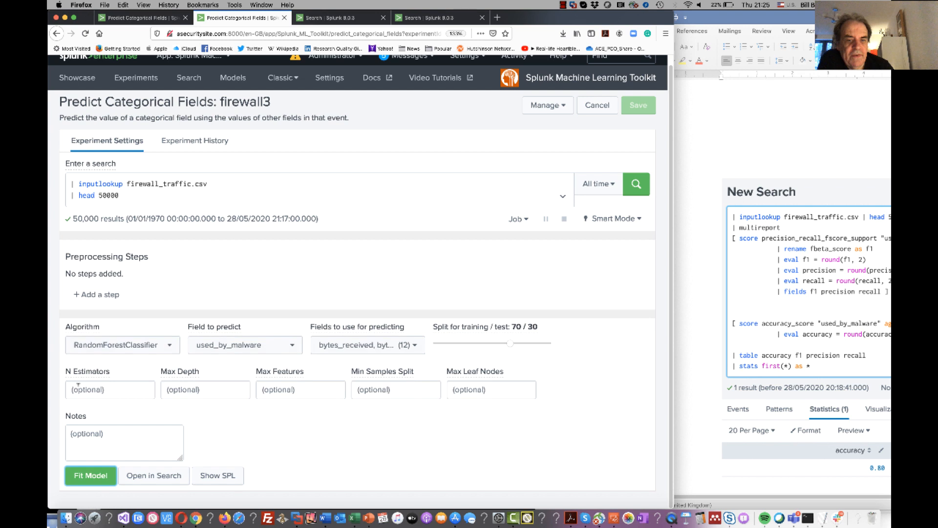
Examine the random forest prediction results from page 1 through page 6 for rows where the prediction differs from used_by_malware.
scroll(79, 385, up, 1)
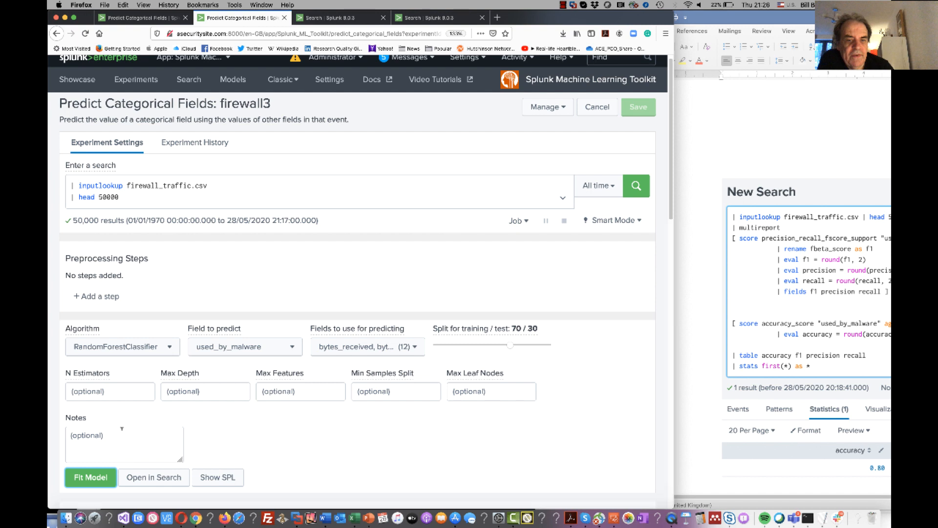
scroll(122, 429, down, 2)
scroll(119, 419, up, 3)
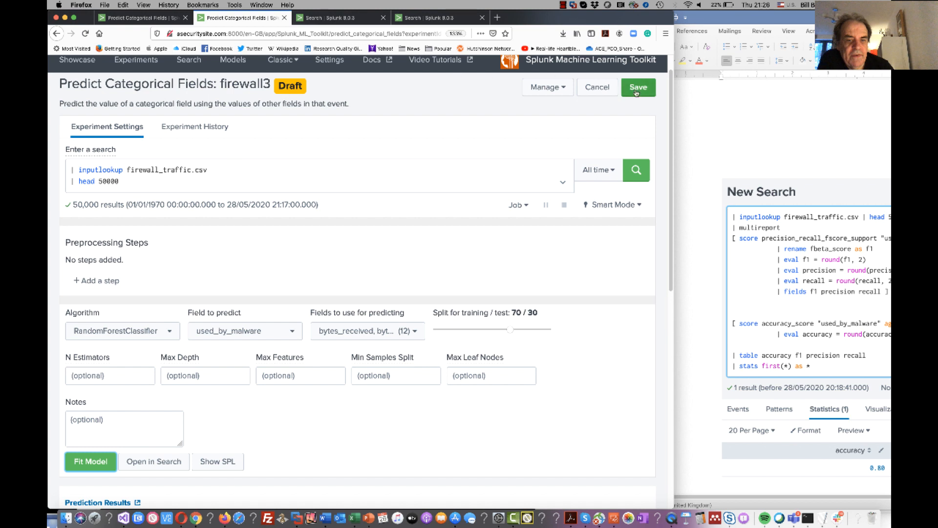
scroll(289, 325, down, 5)
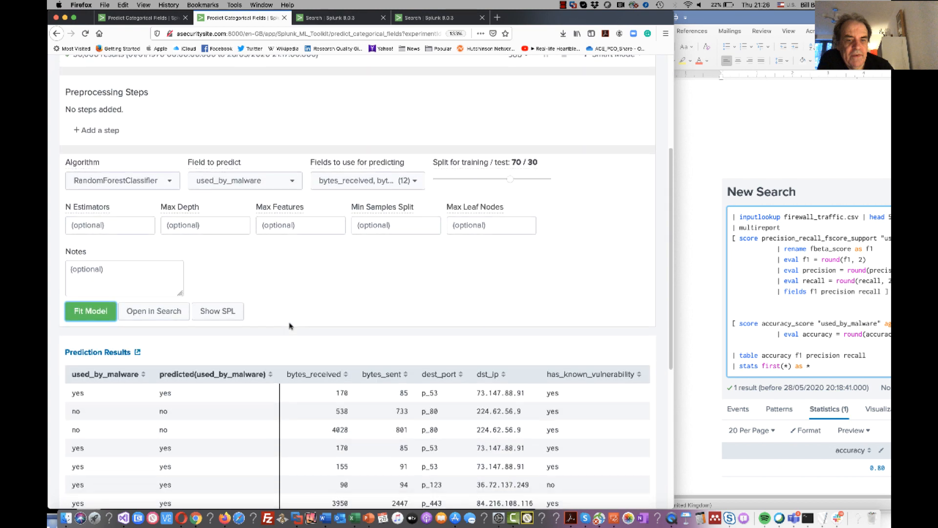
scroll(289, 324, down, 2)
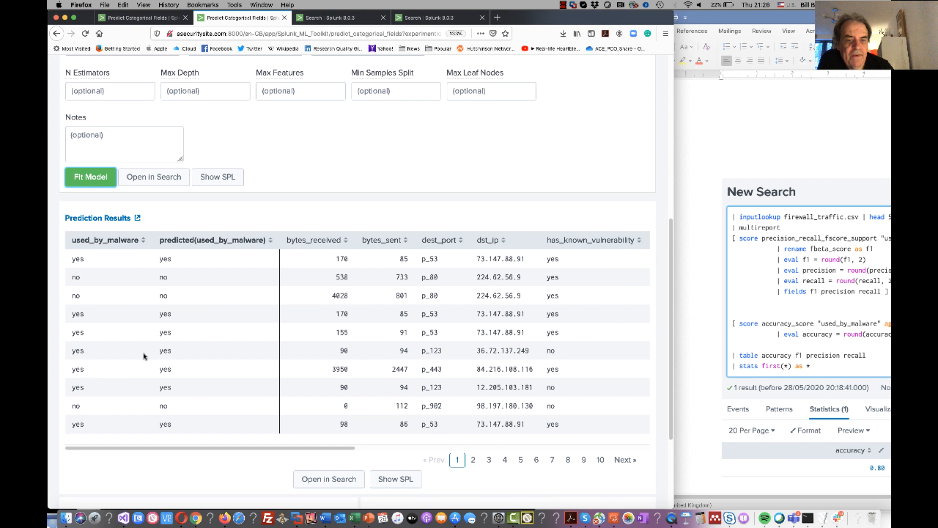
click(473, 459)
click(489, 460)
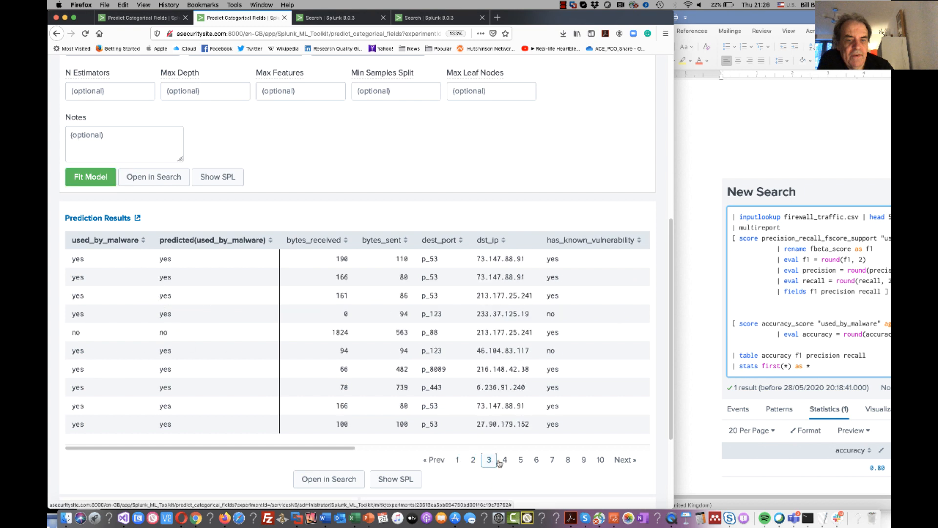
click(504, 460)
click(521, 460)
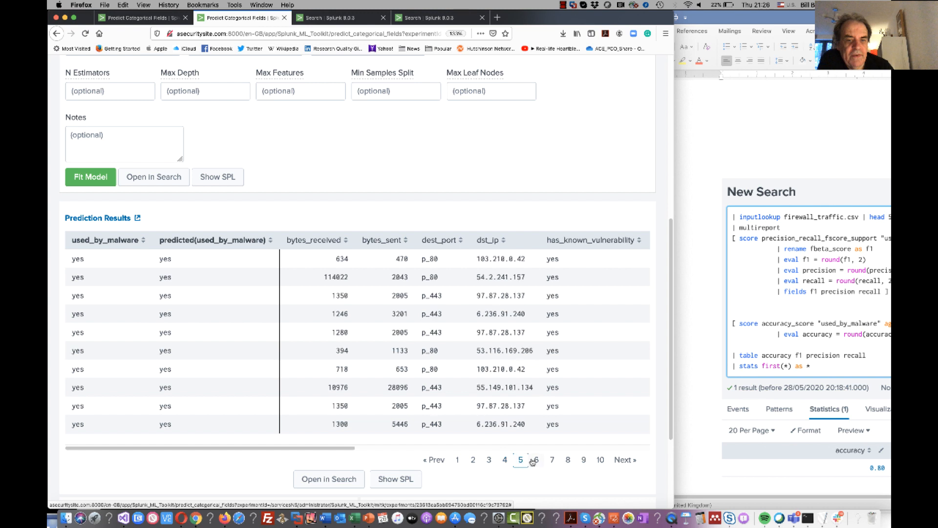
click(536, 460)
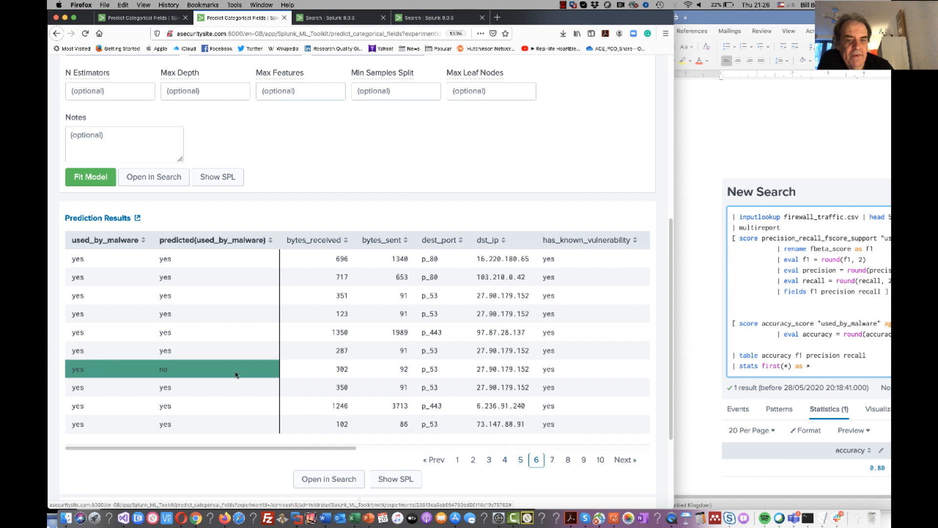
Examine the random forest model's precision, recall, accuracy and F1 scores, and the misclassification percentages in the confusion matrix.
scroll(189, 372, down, 5)
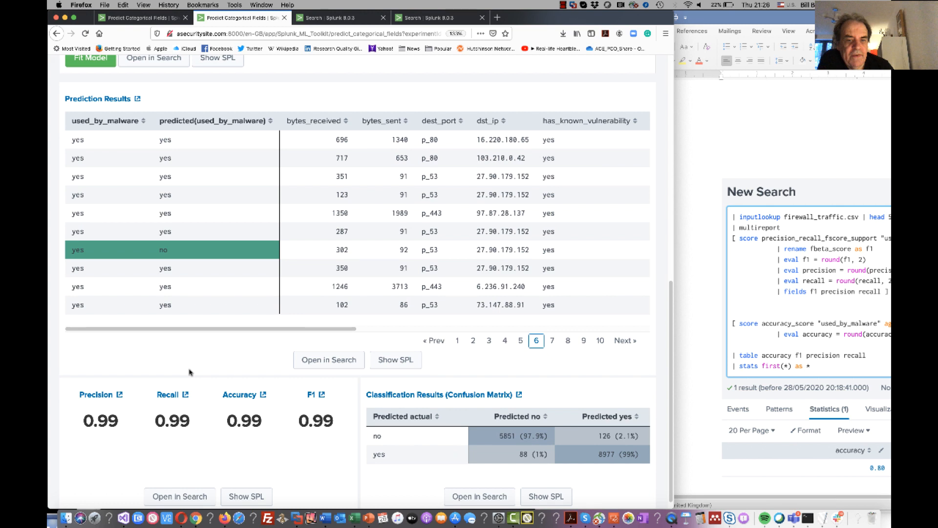
scroll(189, 372, down, 1)
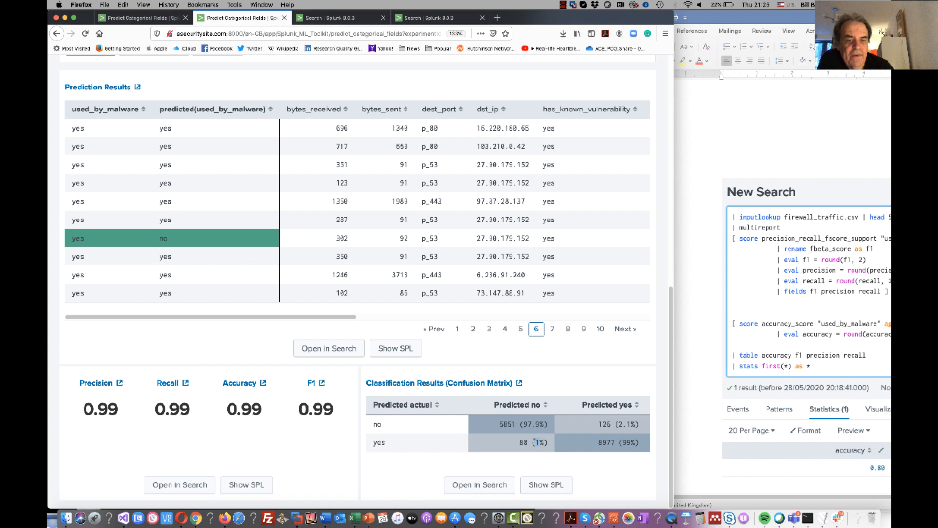
drag(617, 424, 633, 424)
Save the experiment with the RandomForestClassifier model under the title firewall3 and continue editing it.
scroll(547, 309, up, 15)
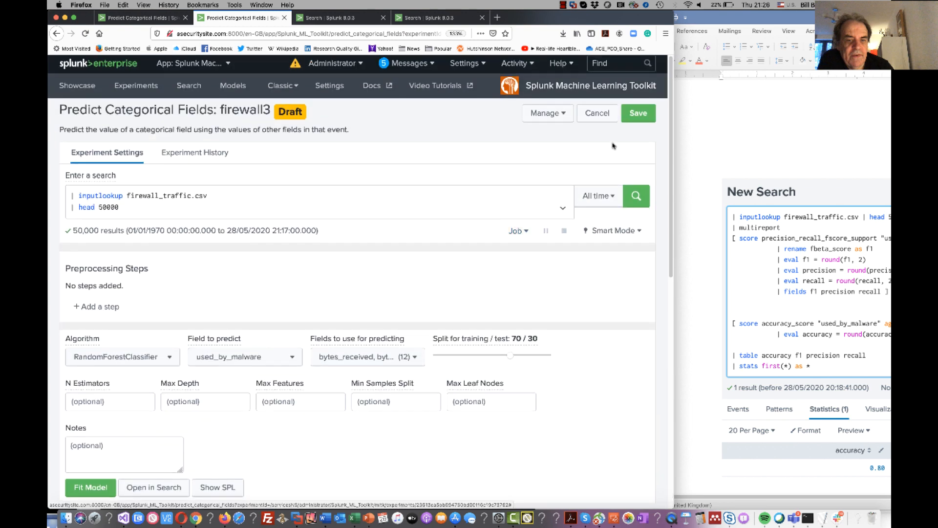
click(631, 117)
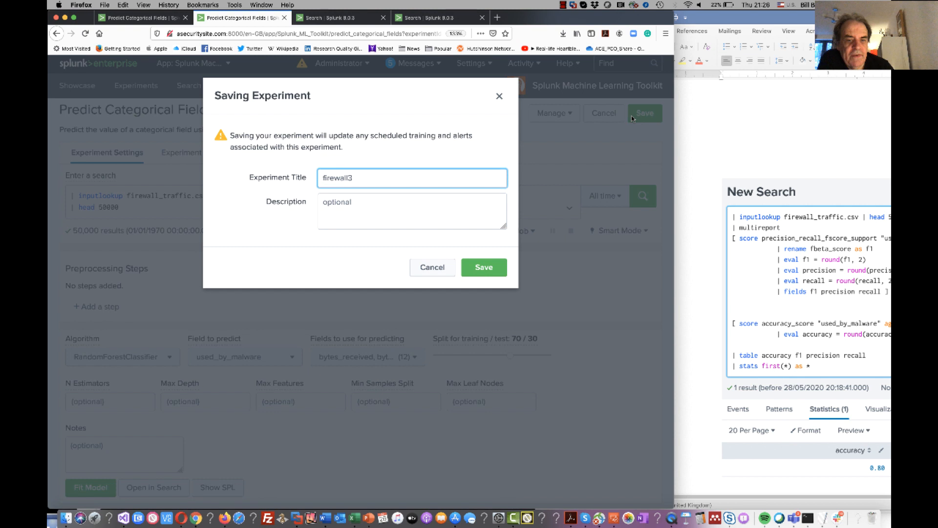
click(485, 264)
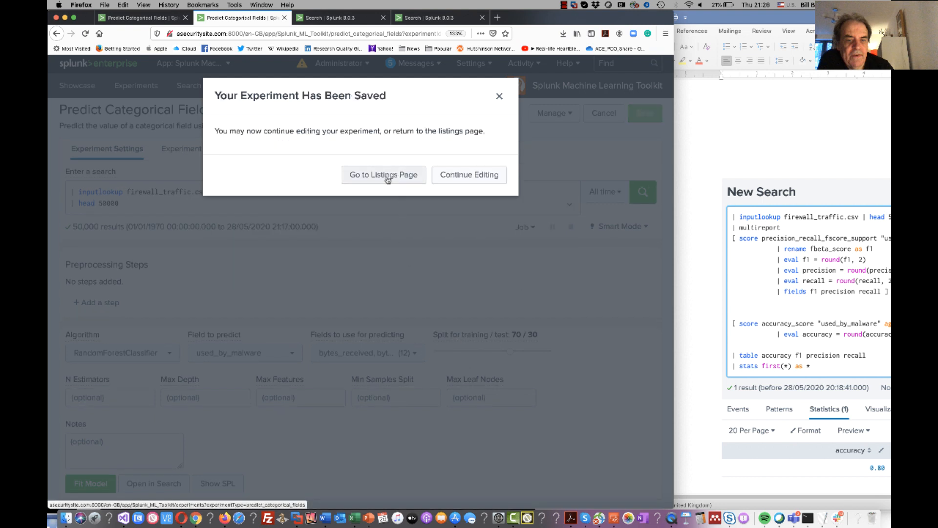
click(459, 175)
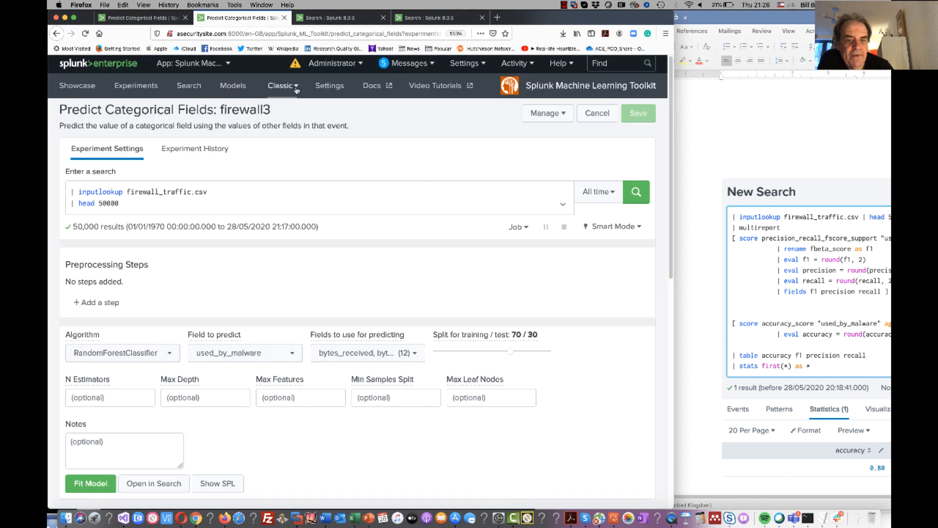
Show the Predict Categorical Fields experiments in the experiment listing and reopen firewall3 to review its settings.
click(135, 86)
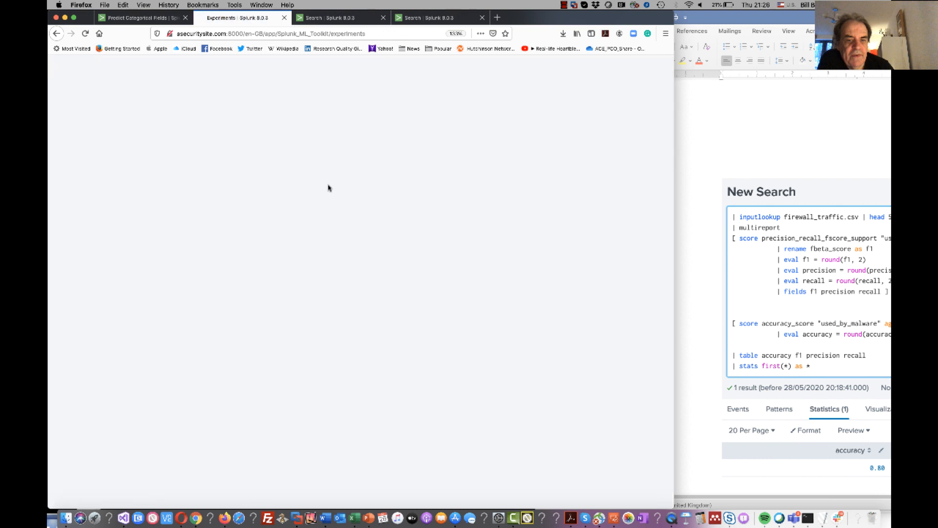
click(387, 155)
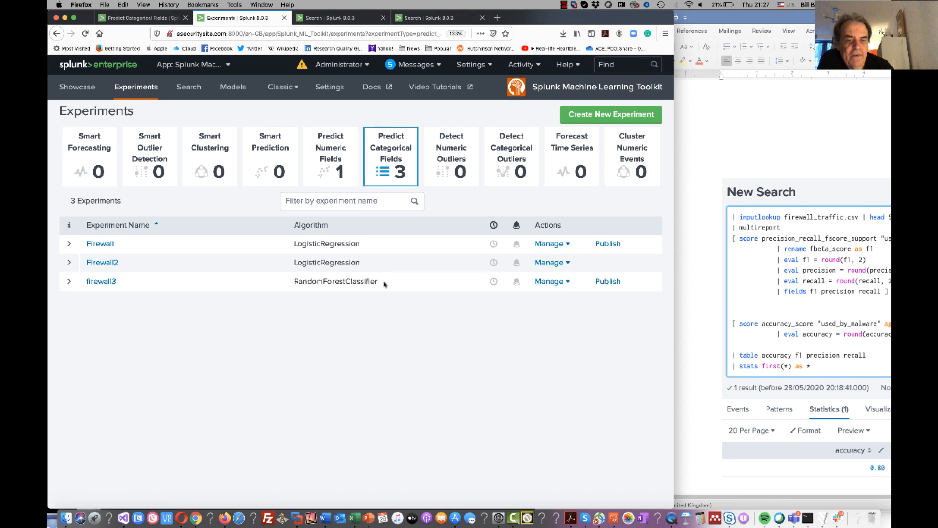
click(101, 282)
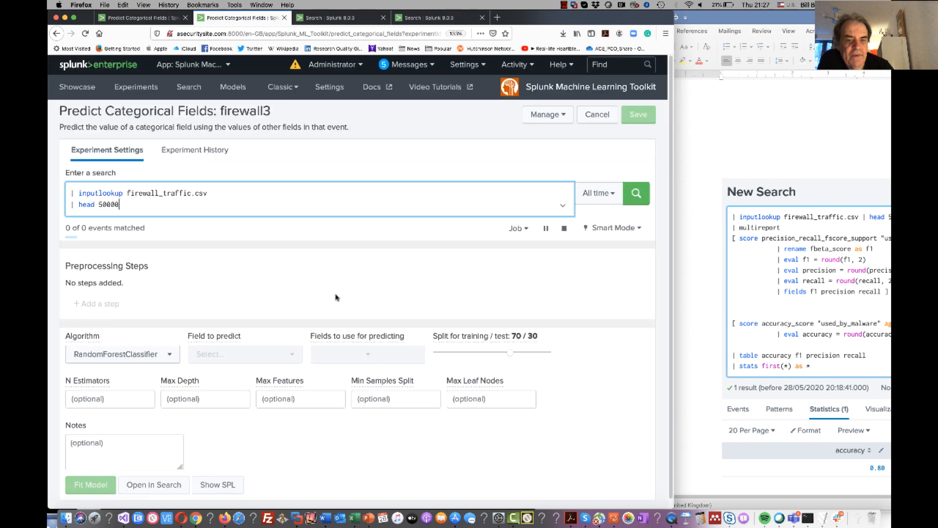
scroll(350, 307, down, 1)
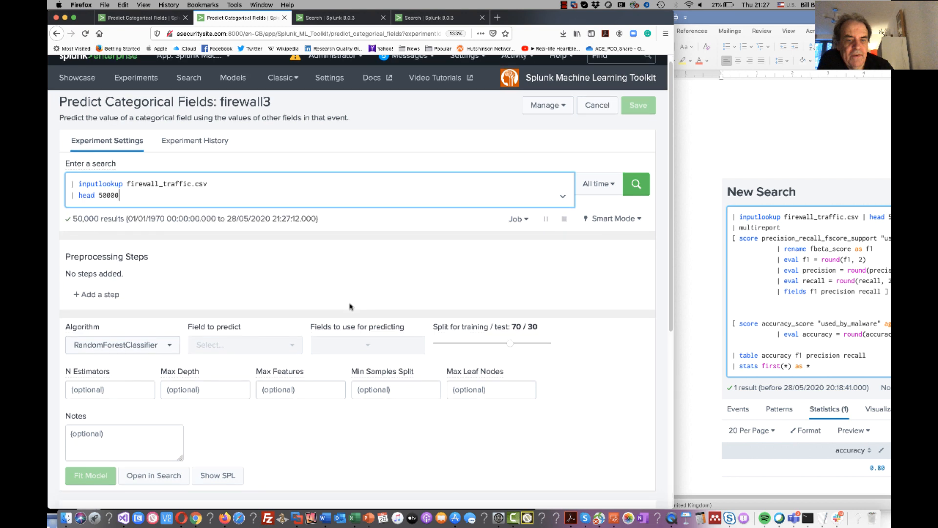
scroll(350, 306, down, 1)
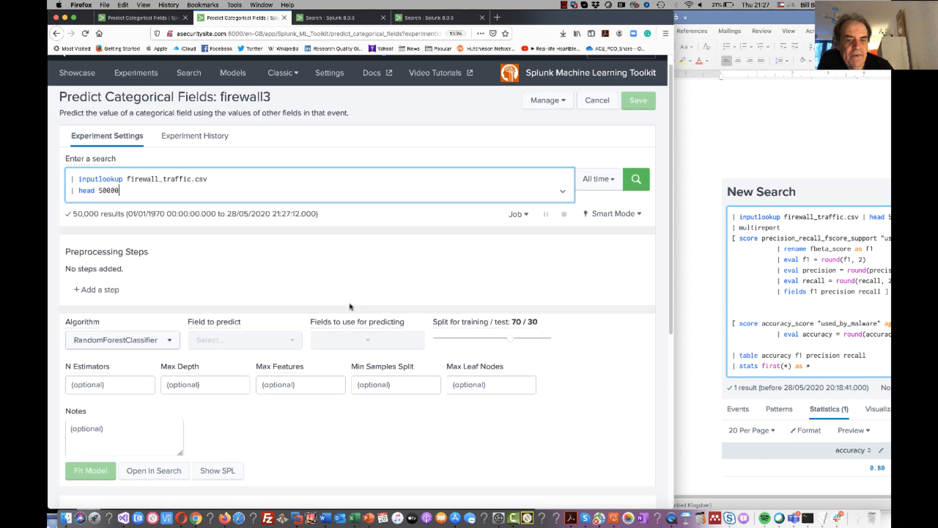